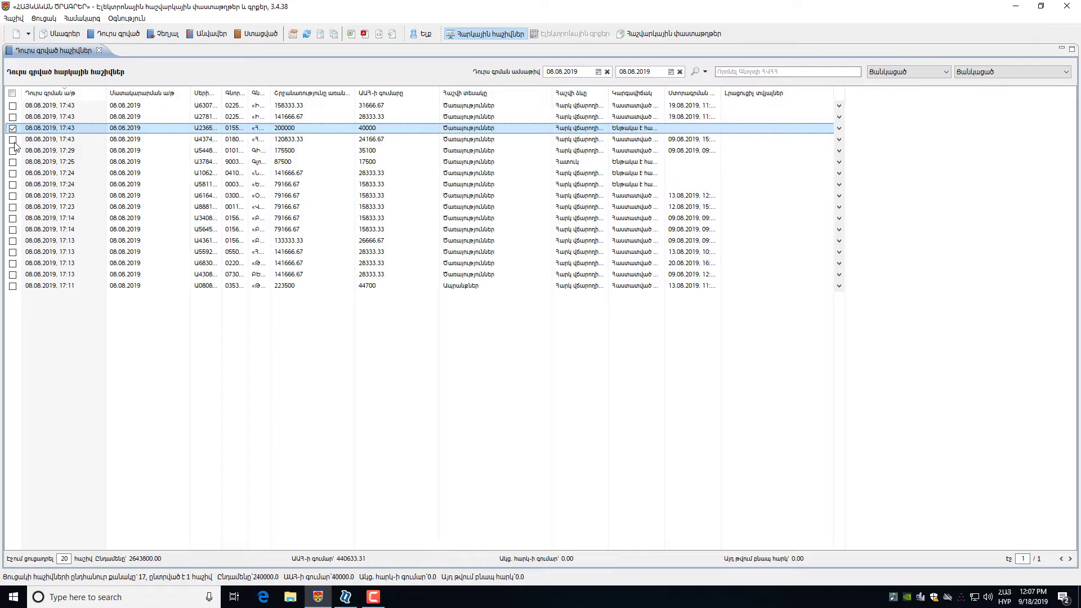
Add the 120833.33 and 175500 invoices to the selection and export the selected invoices to the desktop as the XML file "հարկային հաշիվներ".
left_click(13, 151)
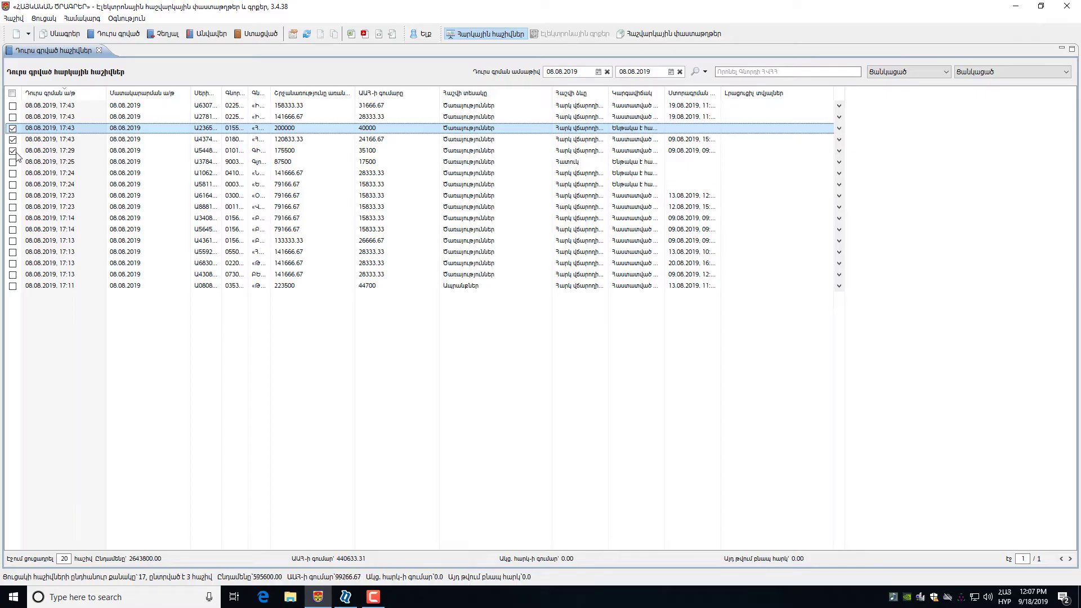
left_click(22, 19)
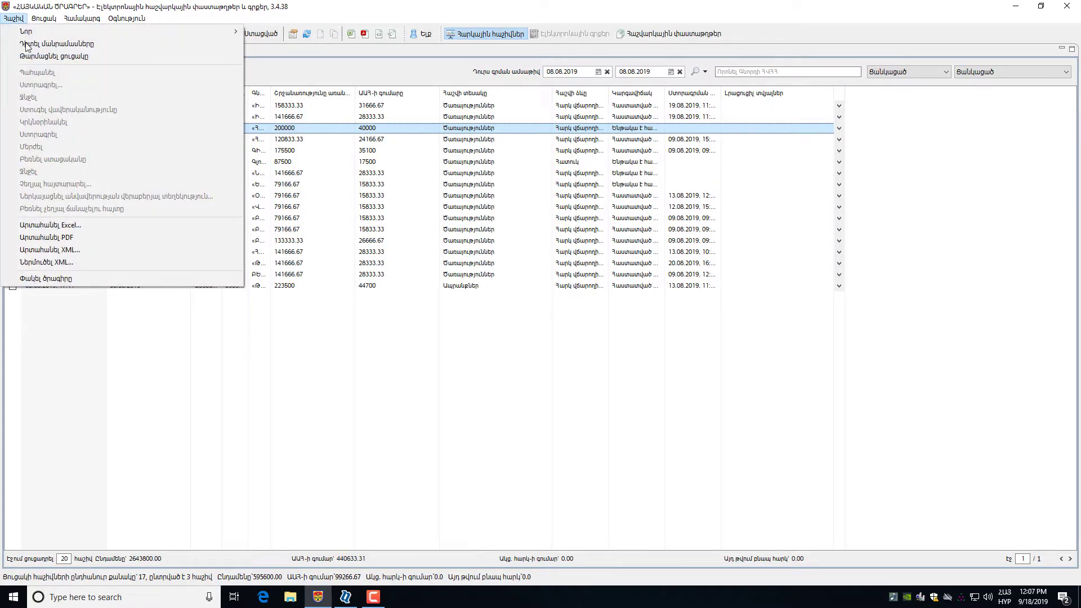
left_click(52, 250)
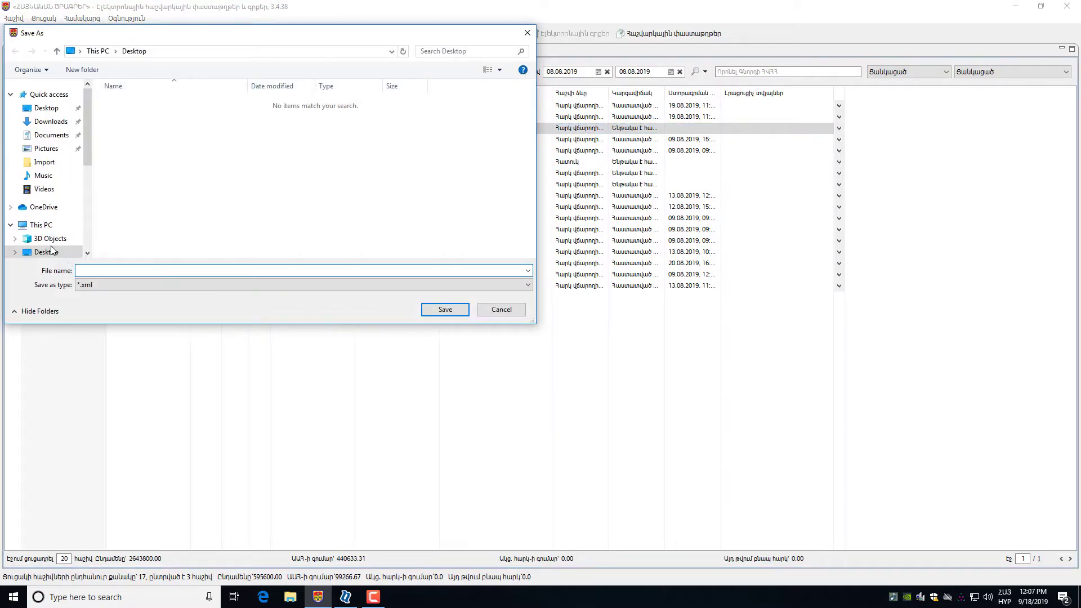
type("հարկային հաշիվներ")
left_click(435, 312)
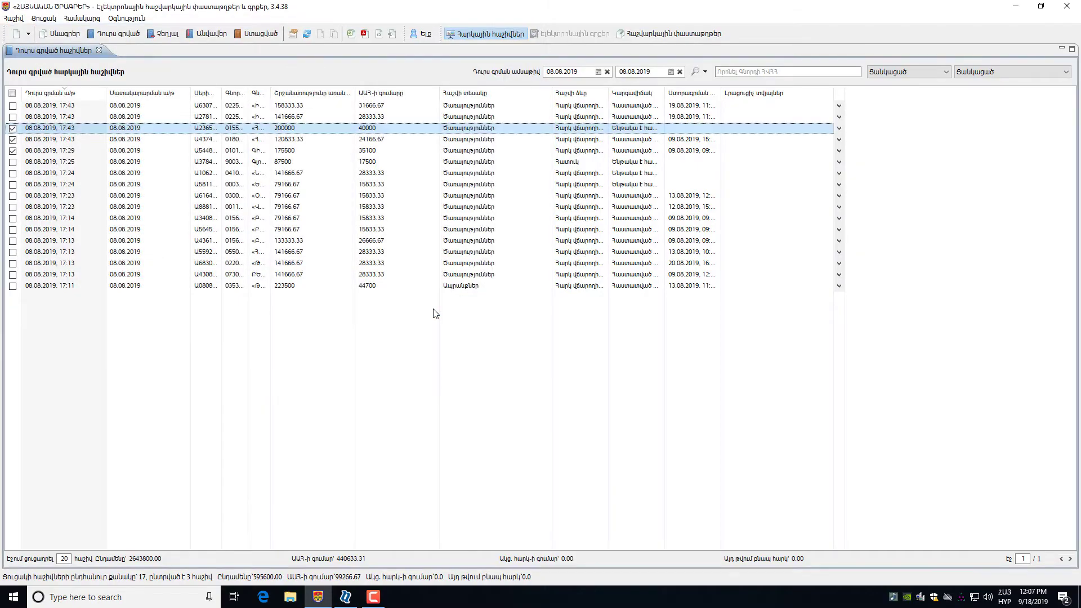
Minimize the open programs and open the InvoiceGroupImport_From_e-Invoicing workbook from the Import folder in the AS-Accountant 7 installation location.
left_click(1015, 7)
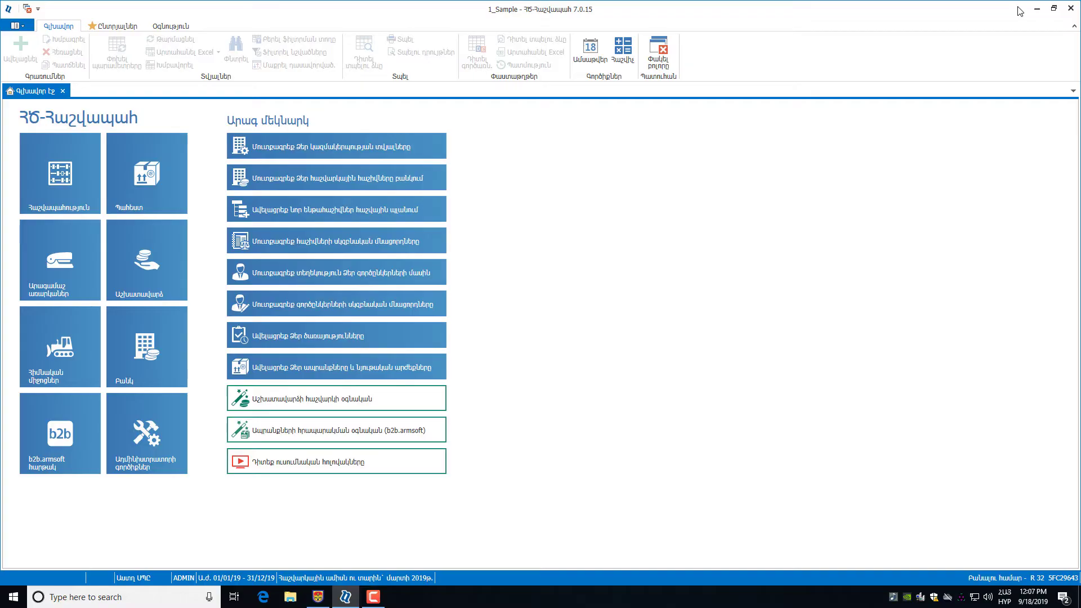
left_click(1036, 8)
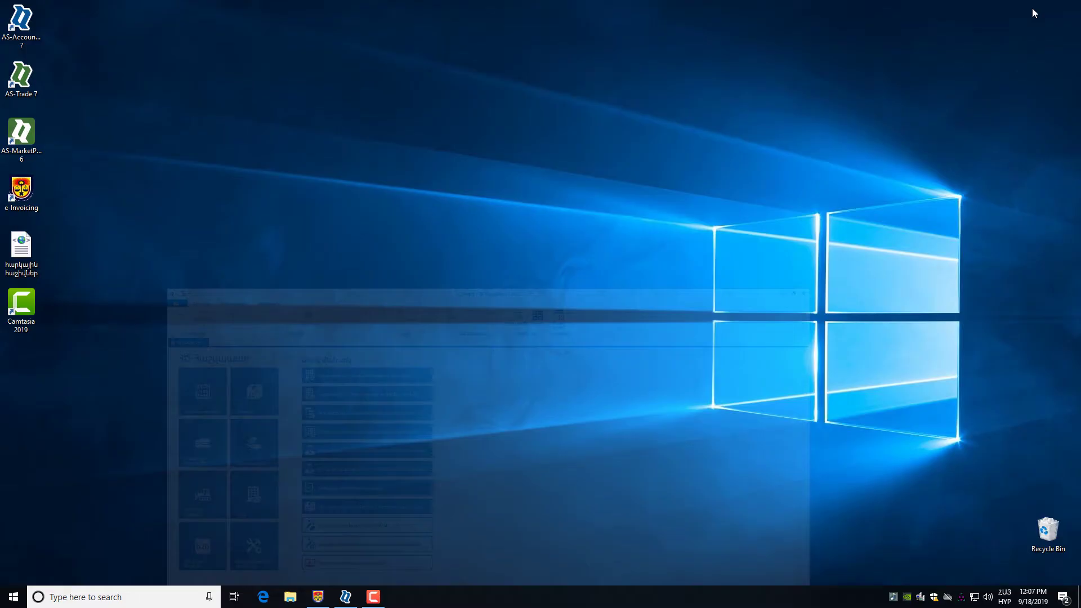
left_click(12, 38)
right_click(12, 37)
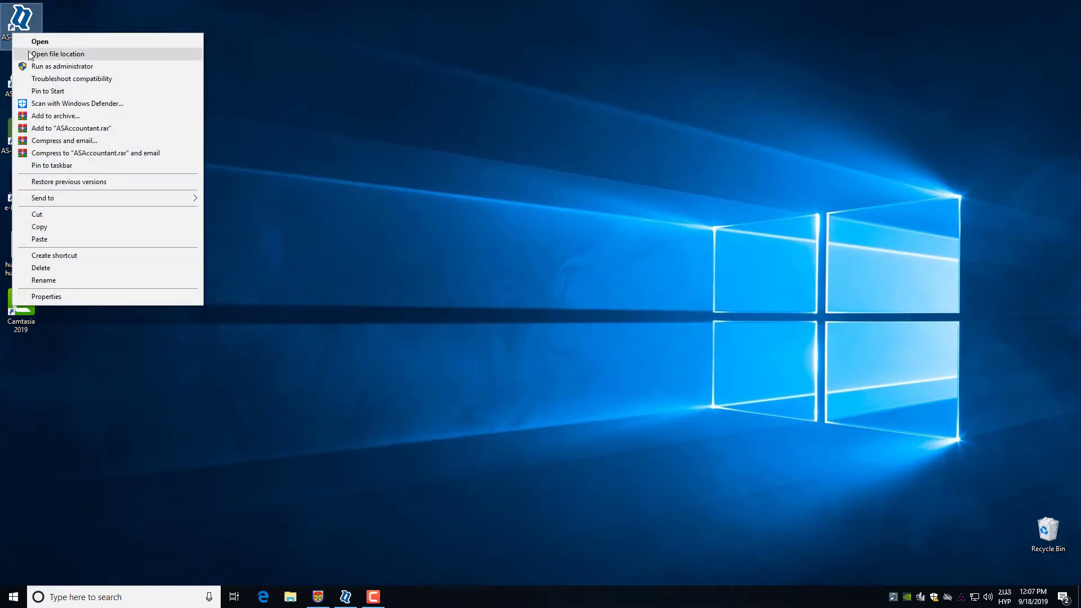
left_click(29, 54)
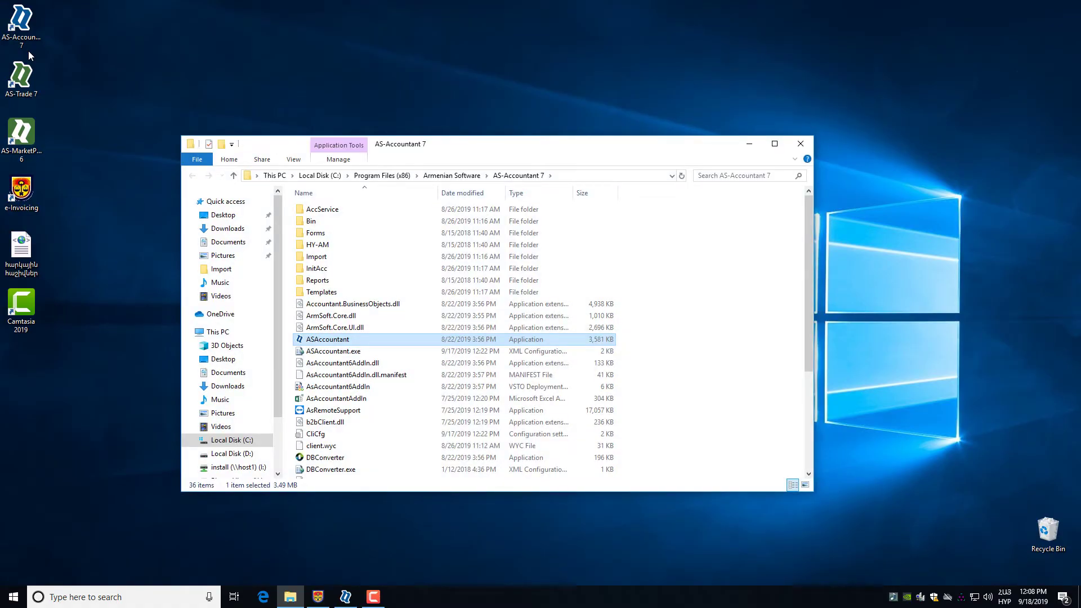
double_click(316, 256)
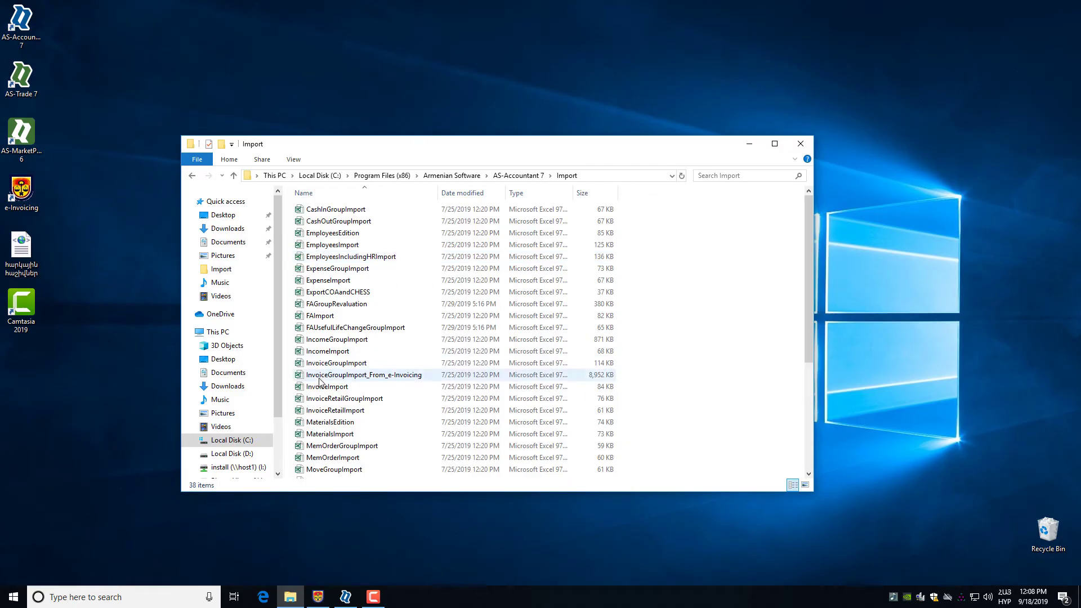
left_click(319, 378)
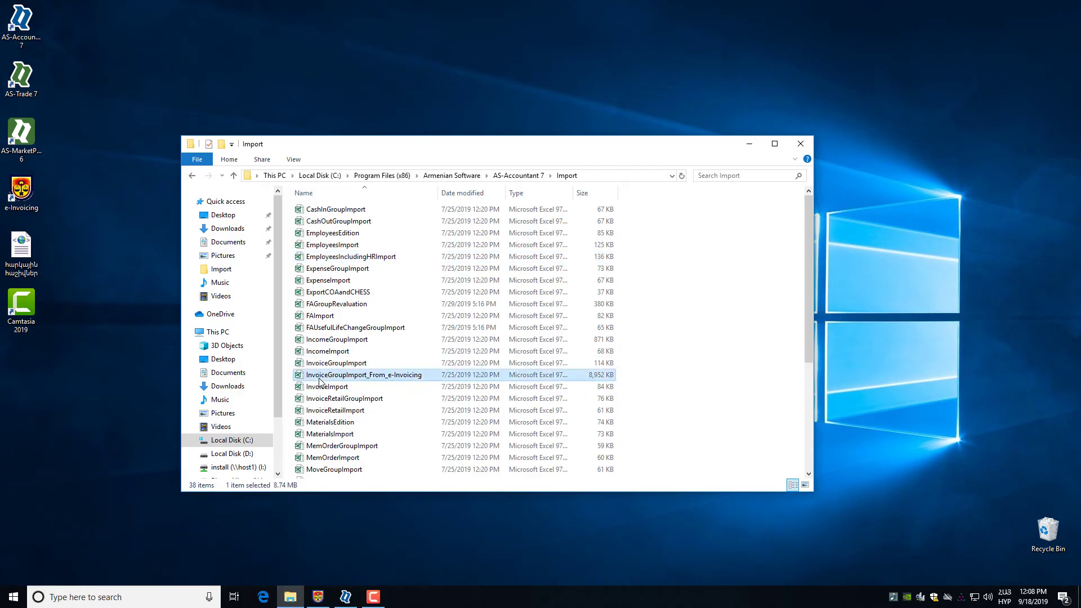
double_click(319, 380)
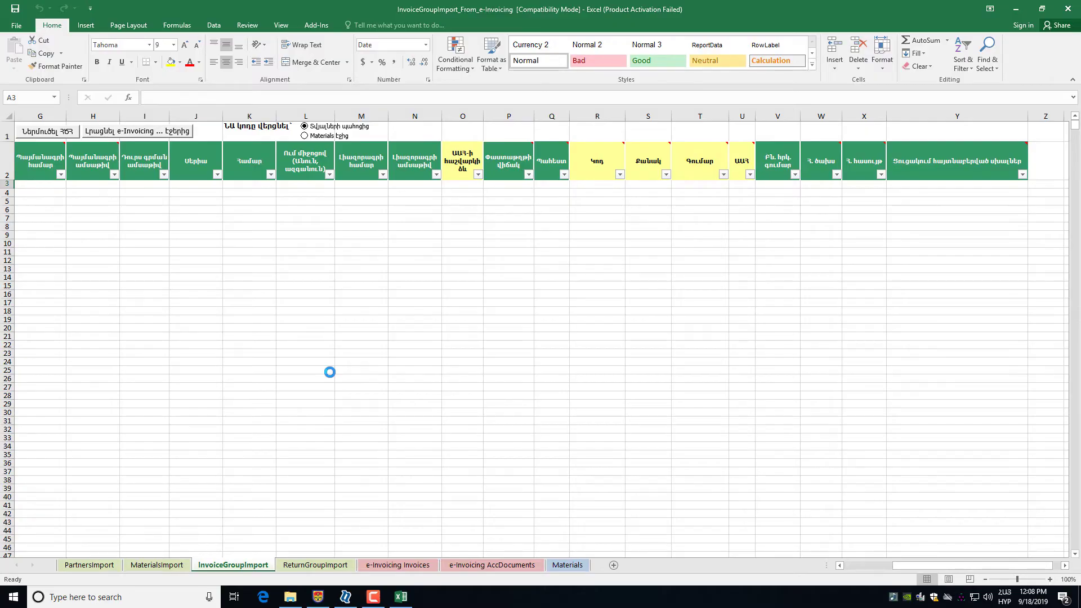
Import the desktop XML file "հարկային հաշիվներ" into the e-Invoicing Invoices sheet, agreeing to remove existing rows.
left_click(381, 565)
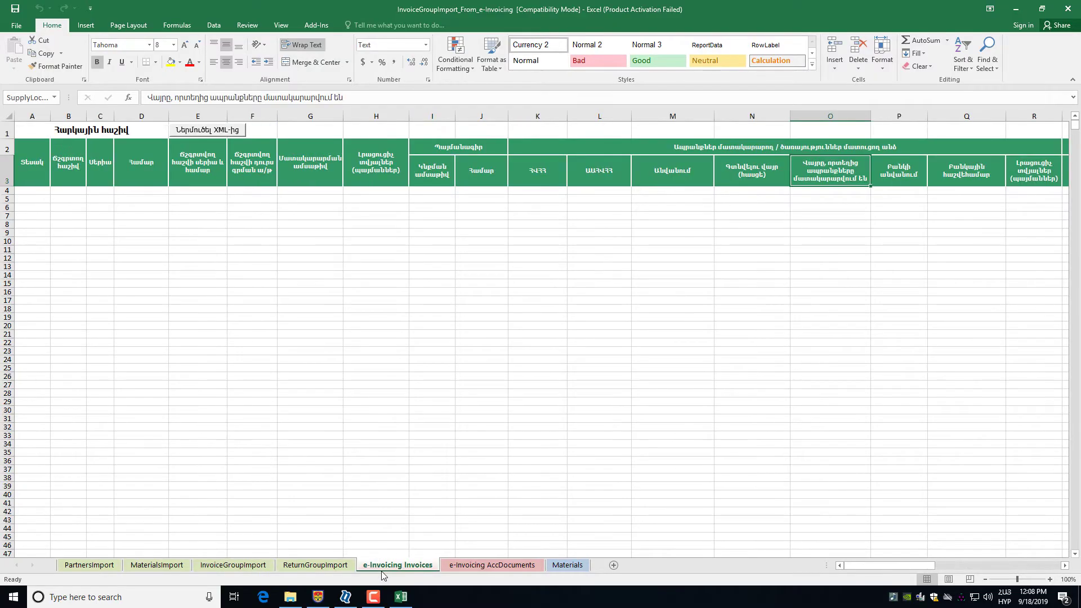
left_click(218, 135)
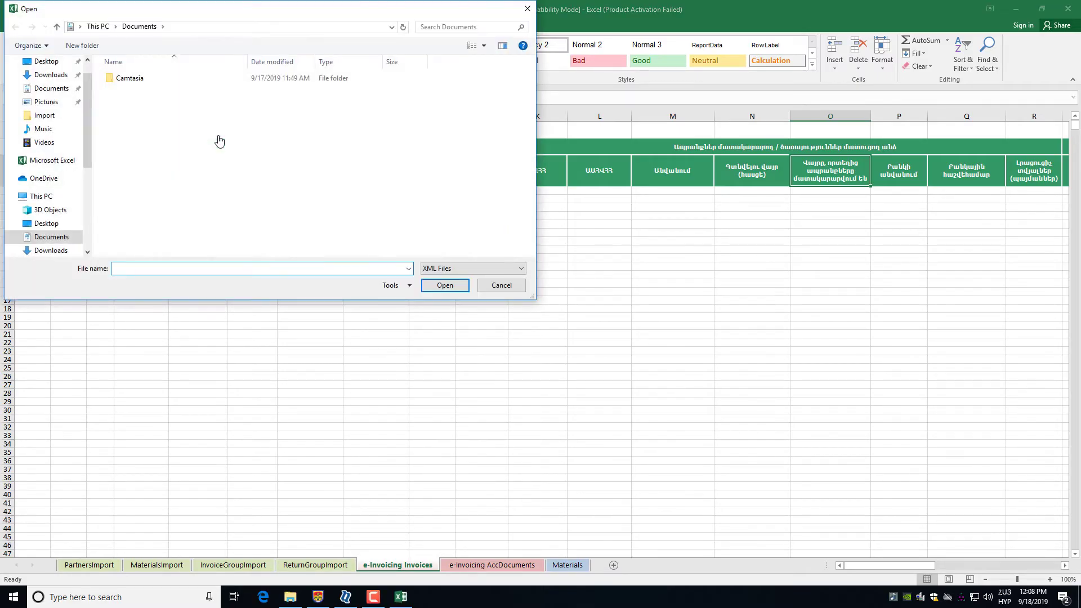
left_click(55, 64)
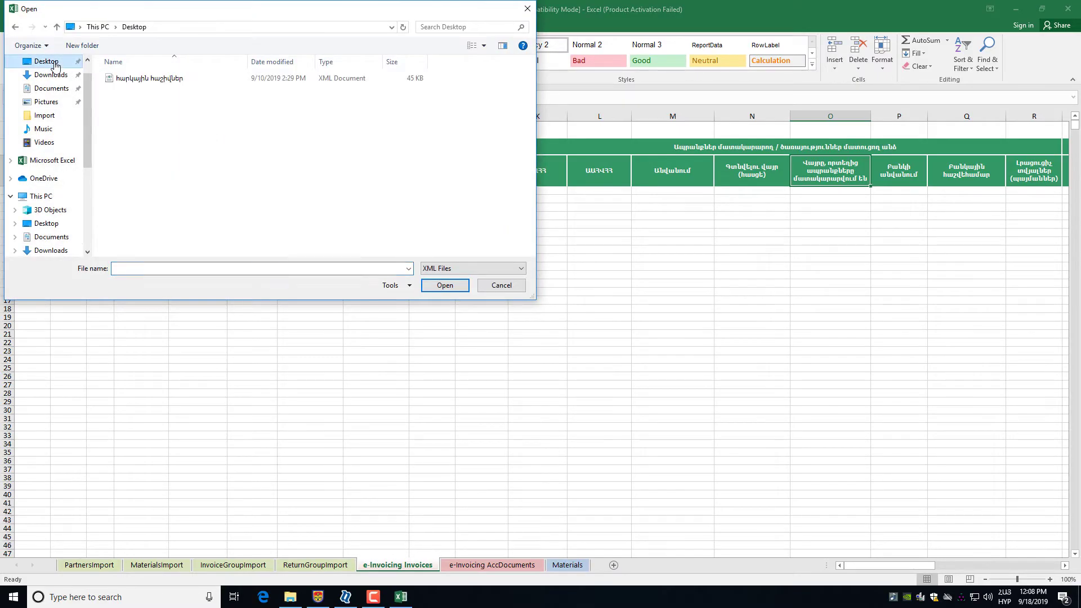
double_click(128, 79)
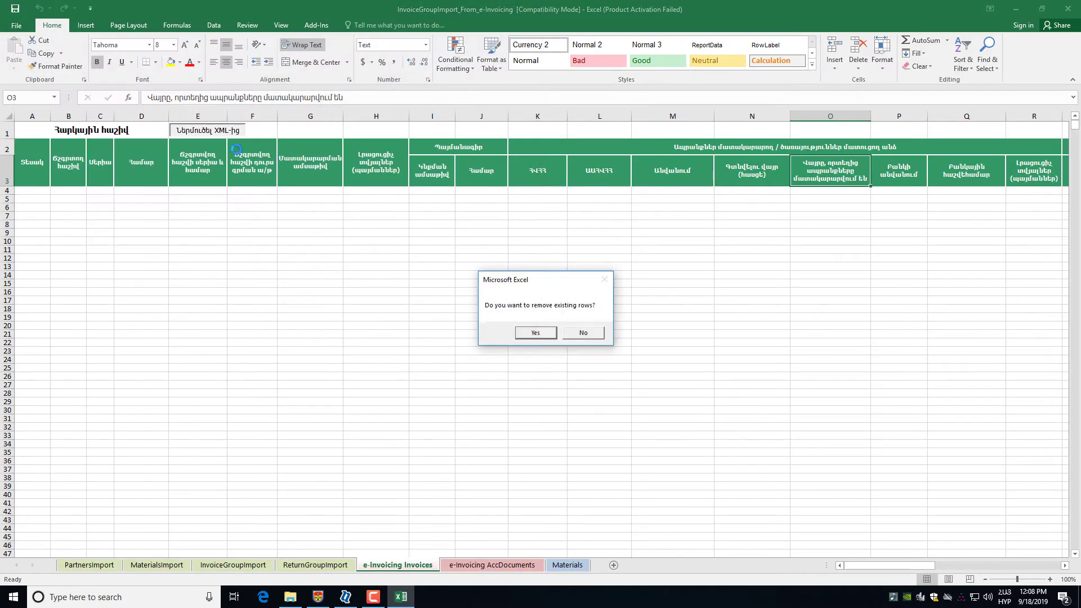
left_click(528, 333)
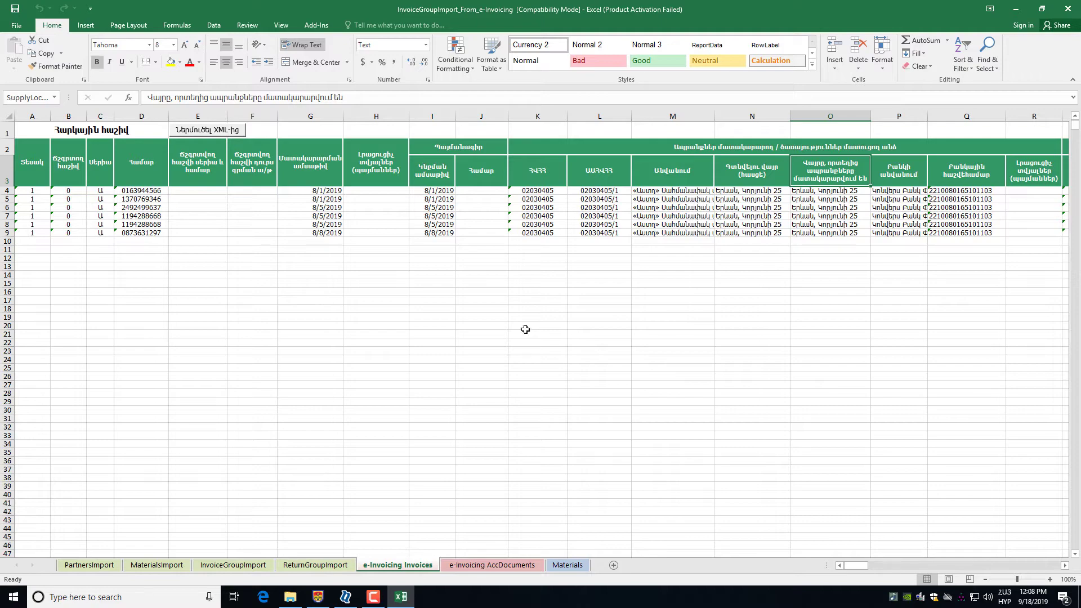
Fill the PartnersImport sheet from the e-Invoicing sheets, replacing all rows and logging in to the 1_Sample database as admin.
left_click(97, 567)
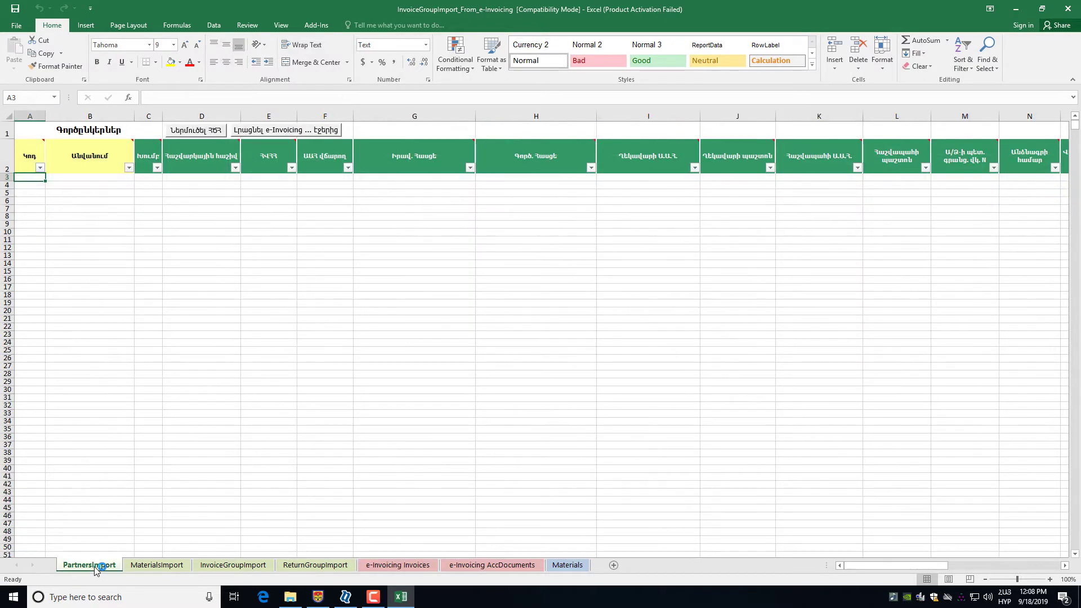
left_click(304, 133)
left_click(553, 334)
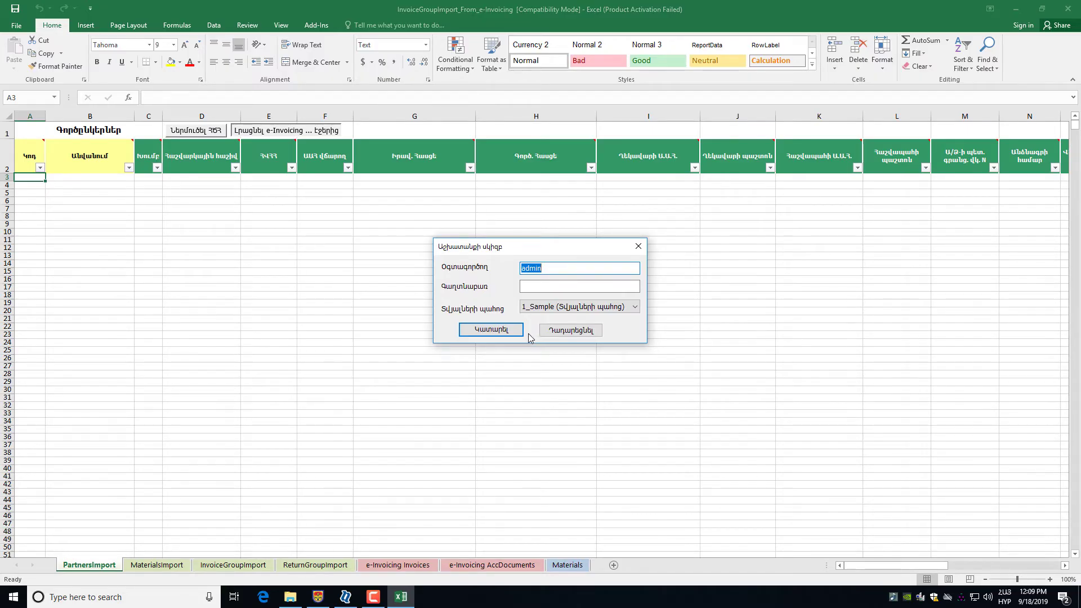
left_click(491, 332)
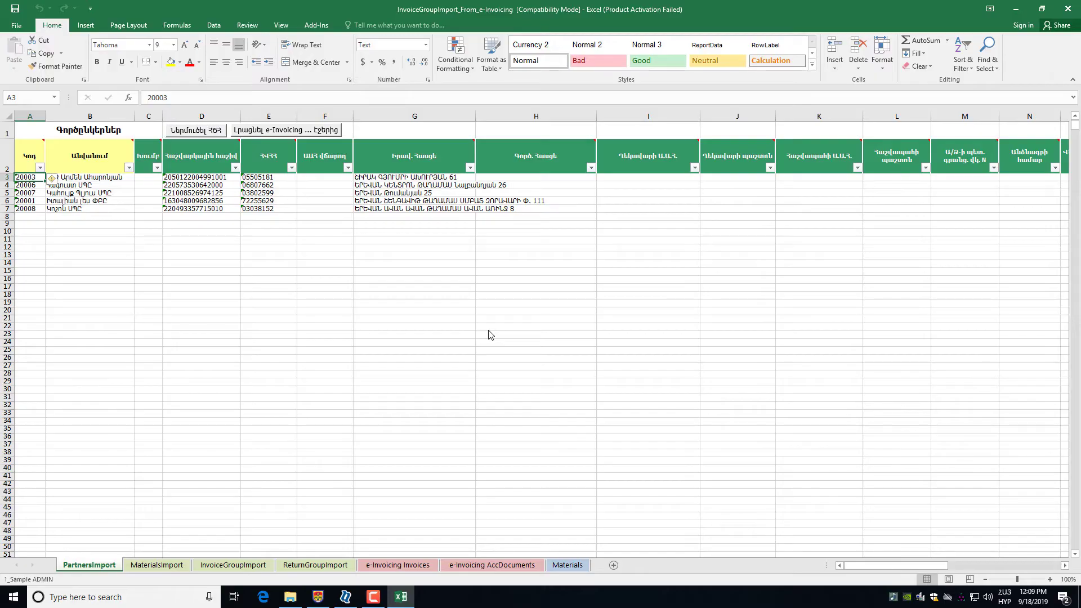
left_click(33, 194)
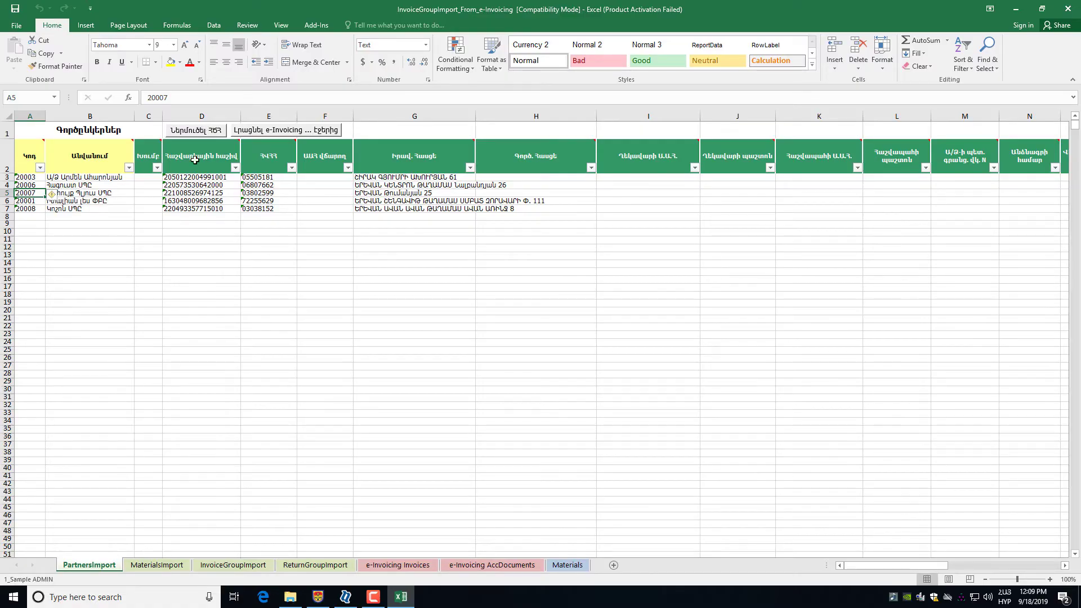
Fill the MaterialsImport sheet from the e-Invoicing sheets, replacing all rows, and select the empty code cell A6.
left_click(184, 566)
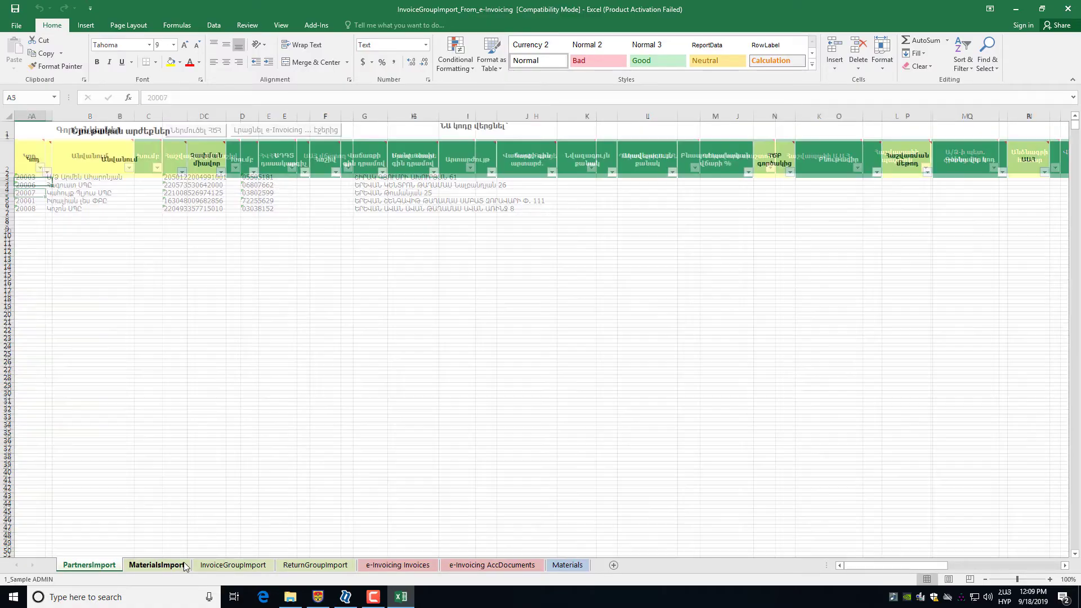
left_click(359, 132)
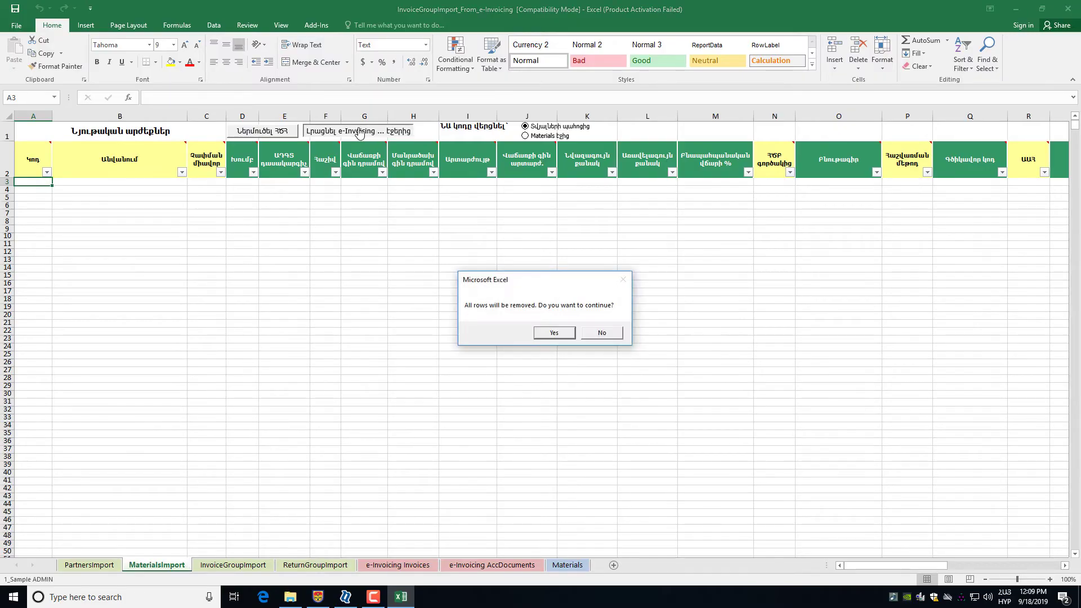
left_click(554, 332)
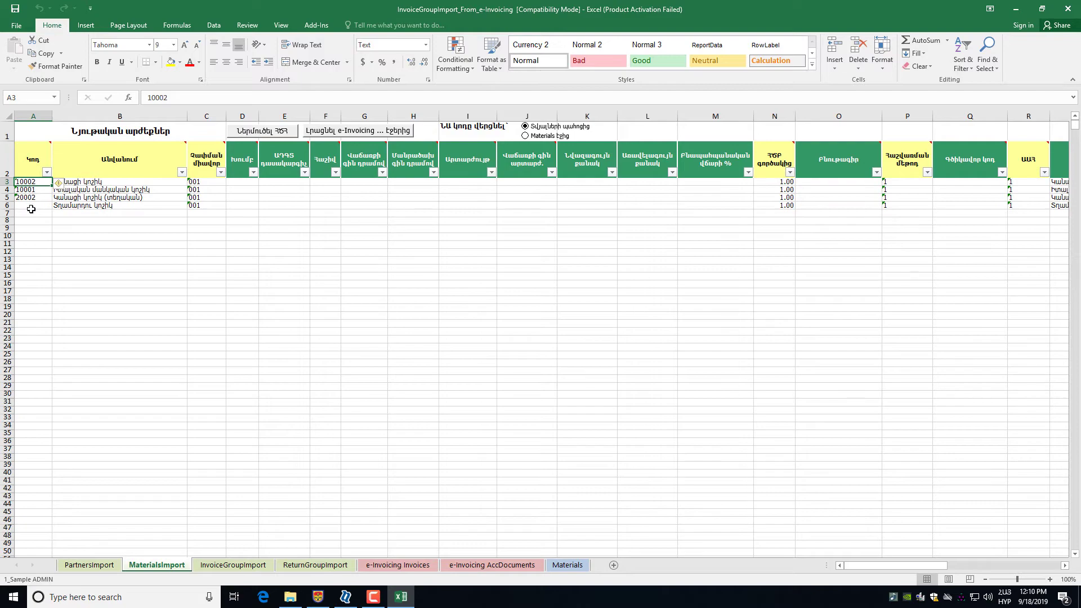
left_click(29, 207)
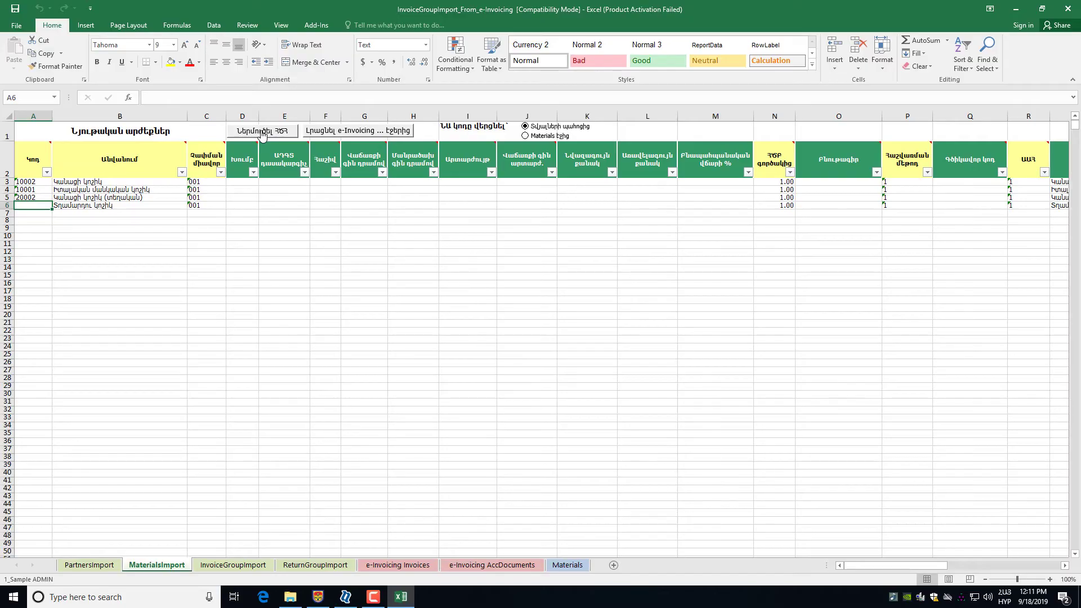
Switch to AS-Accountant, open the warehouse materials list and check how the leather men's shoe "Տղամարդու կոշիկ կաշվից" is recorded.
left_click(354, 600)
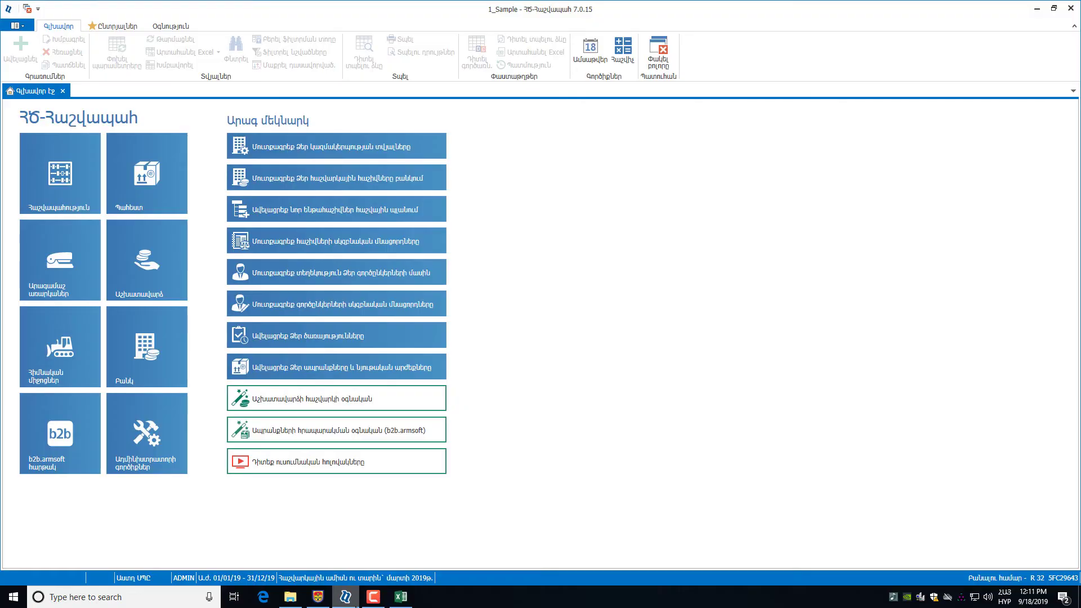
left_click(171, 188)
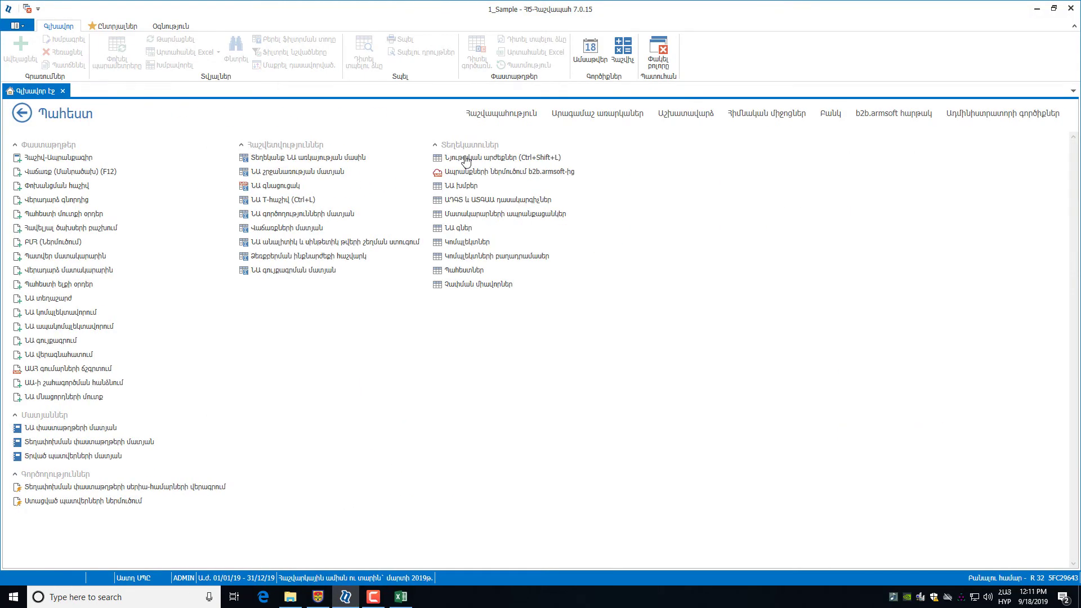
left_click(466, 159)
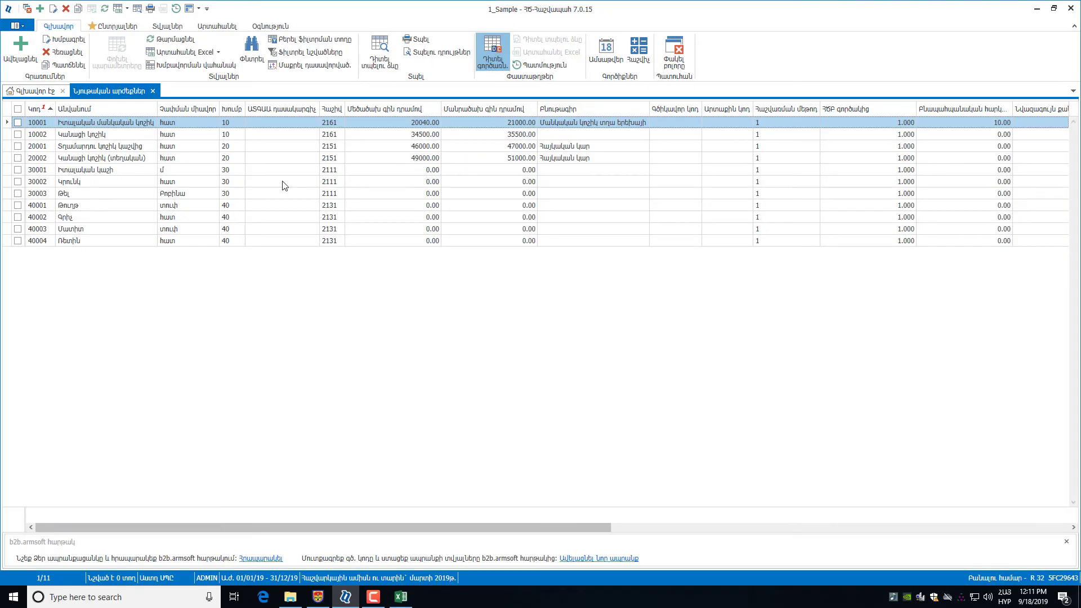
left_click(150, 148)
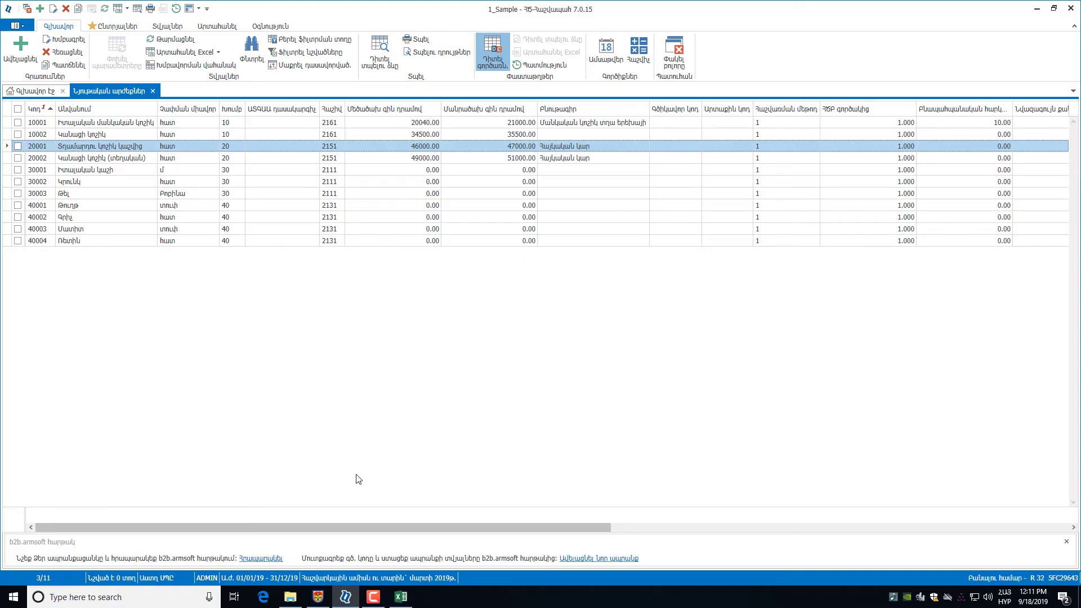
Switch to Excel and fill the Materials sheet from the e-Invoicing sheets, agreeing to remove all existing rows.
left_click(401, 597)
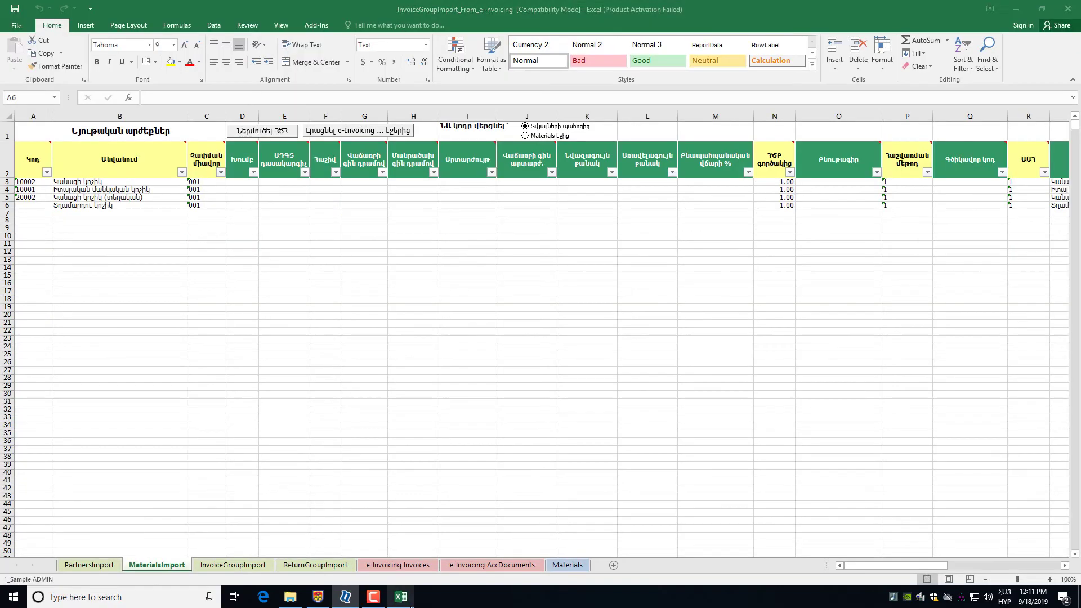
left_click(577, 565)
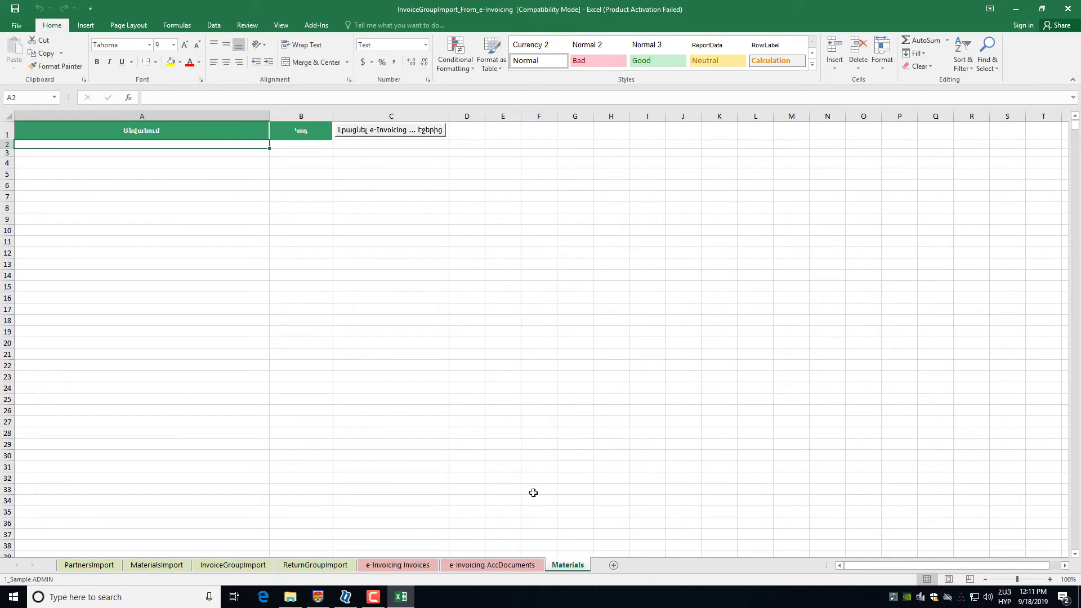
left_click(372, 135)
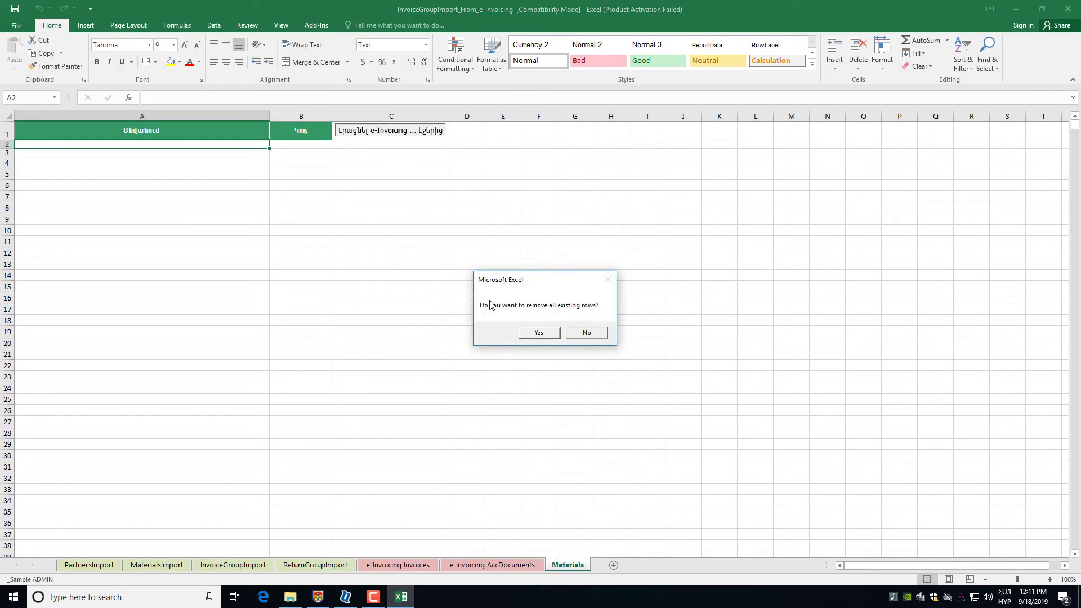
left_click(535, 335)
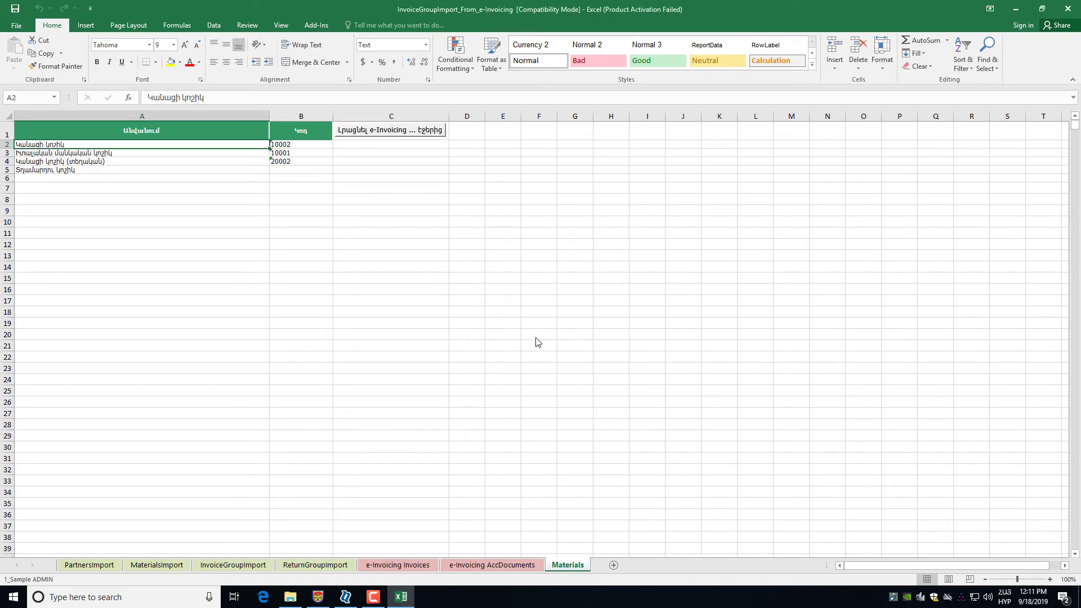
Look up the leather men's shoe's code in AS-Accountant, and enter 20001 as the code of "Տղամարդու կոշիկ" in Excel's Materials sheet.
left_click(303, 172)
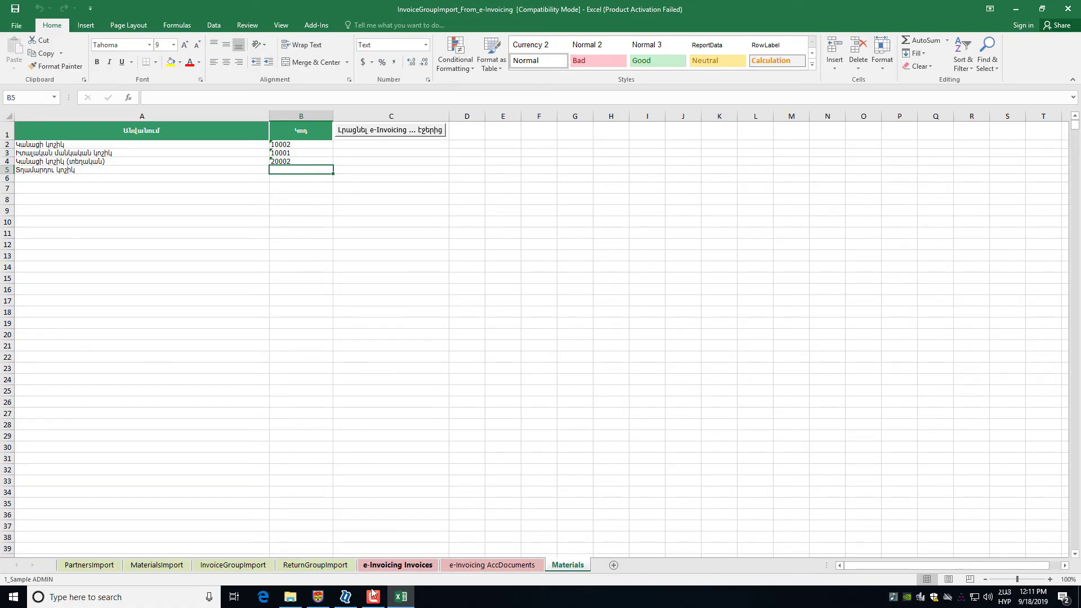
left_click(346, 597)
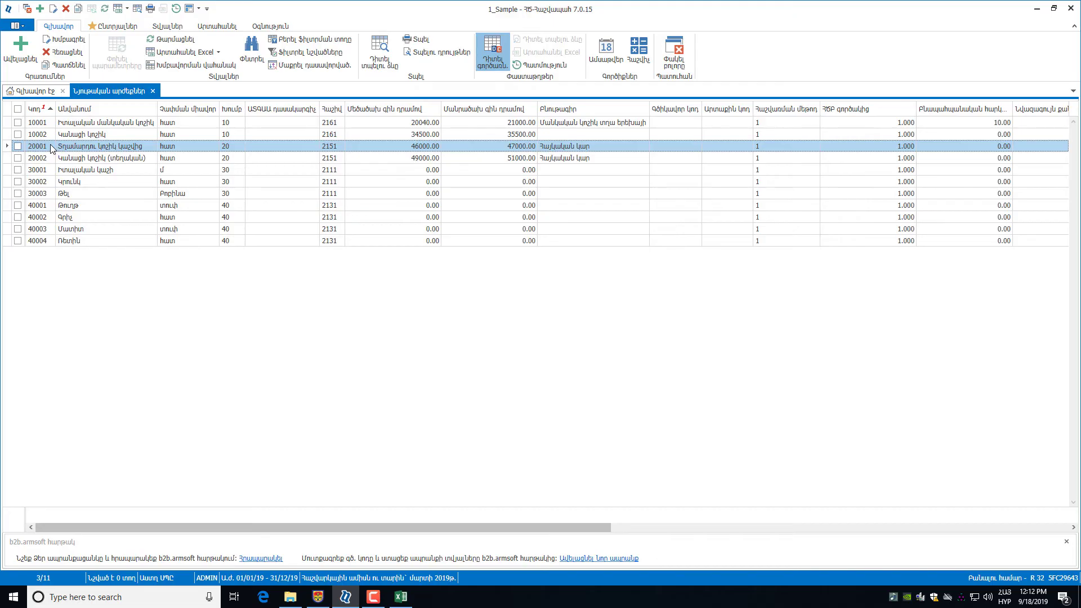
left_click(401, 597)
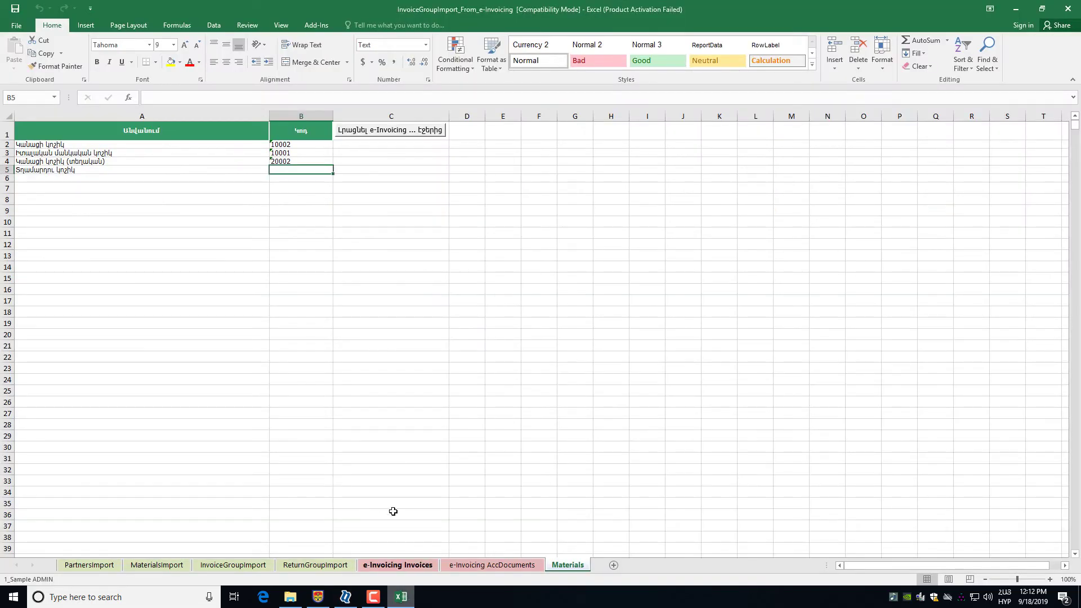
type("20001")
key("Return")
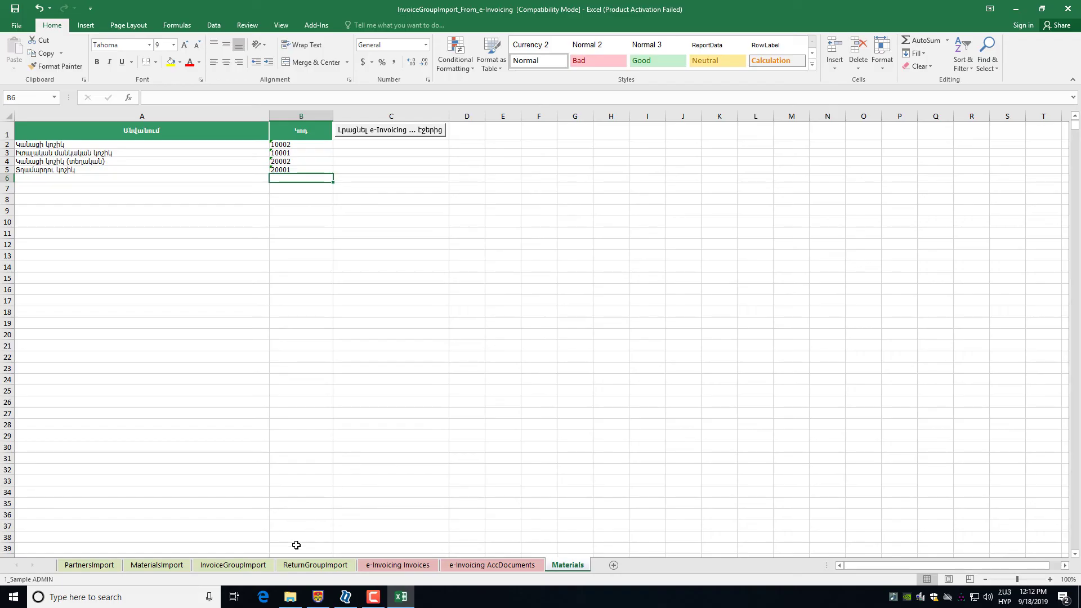
Fill the InvoiceGroupImport sheet from the e-Invoicing sheets with codes taken from the Materials sheet, replacing all rows, and check the buyer and code columns.
left_click(256, 565)
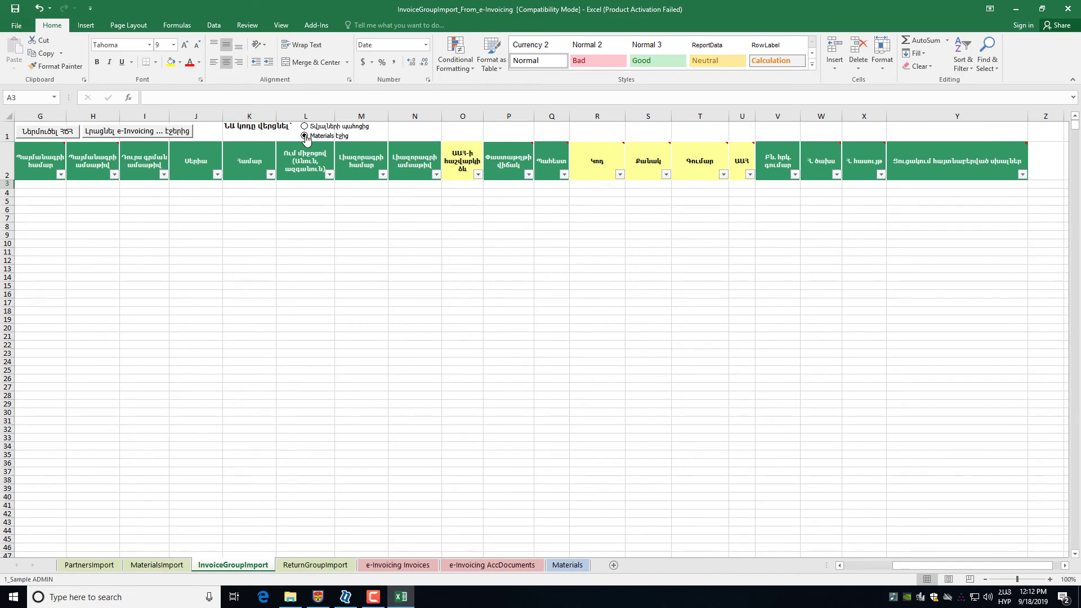
left_click(174, 134)
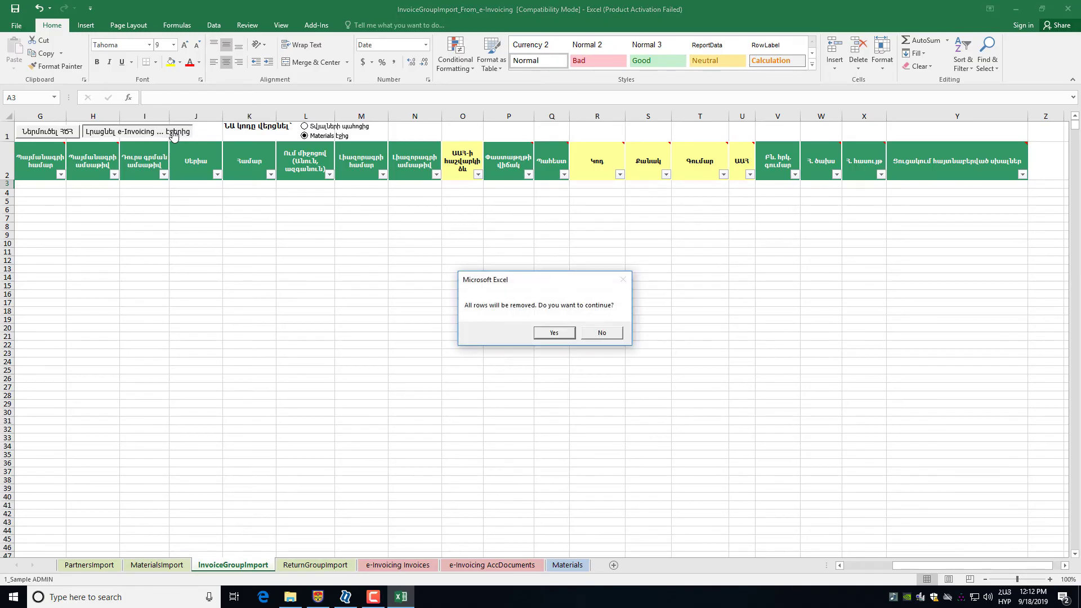
left_click(553, 333)
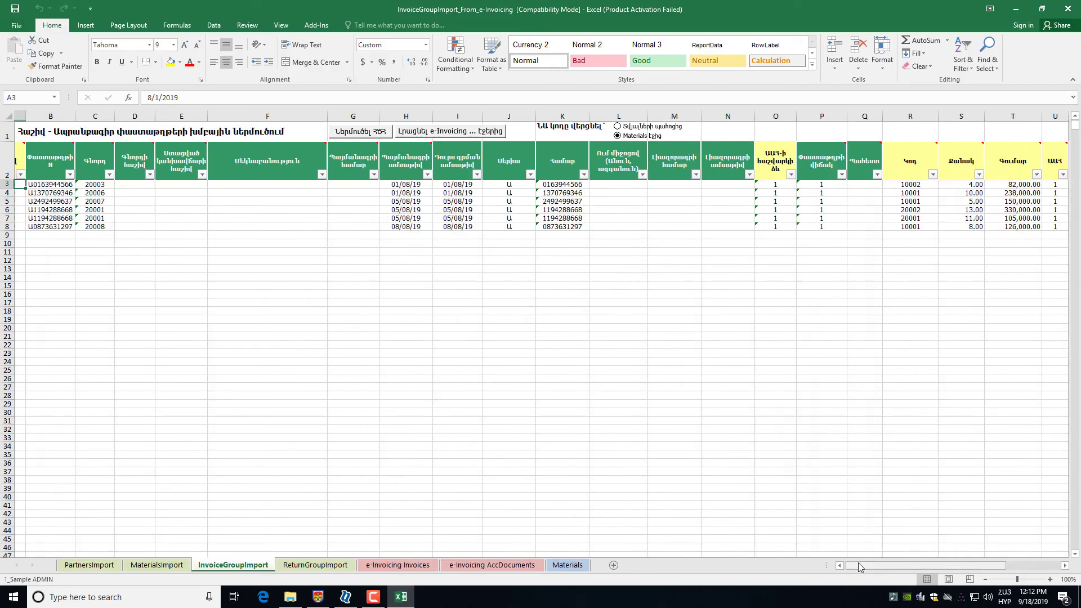
left_click(860, 566)
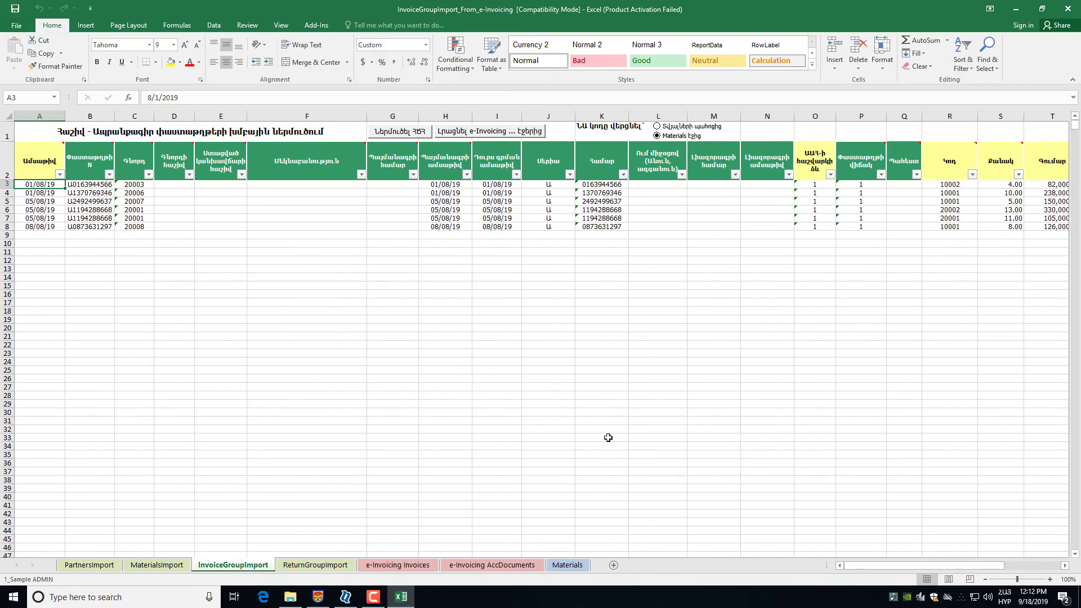
left_click(134, 167)
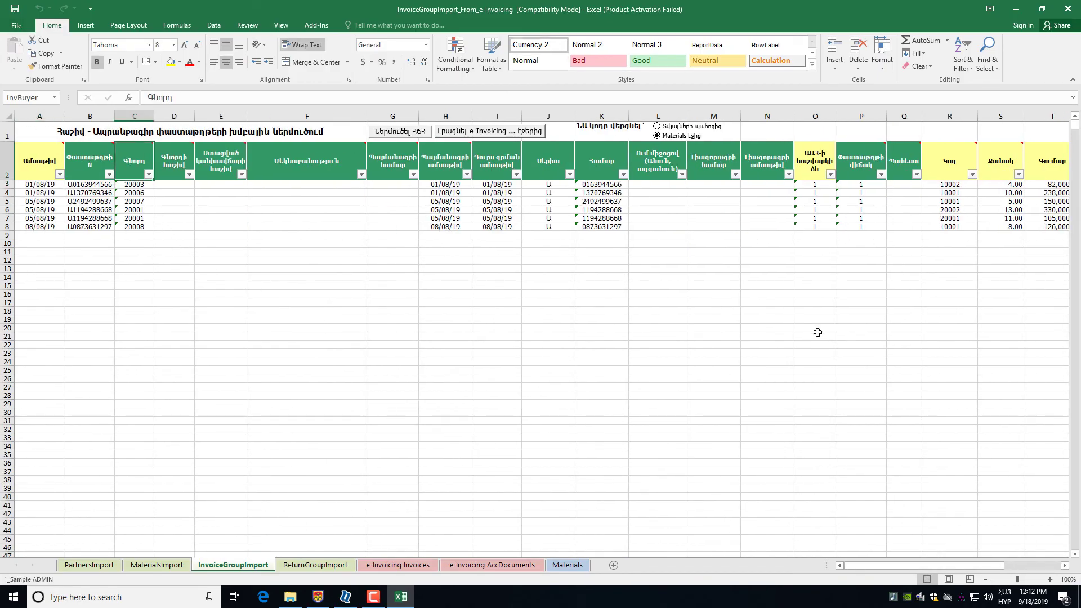
left_click(938, 170)
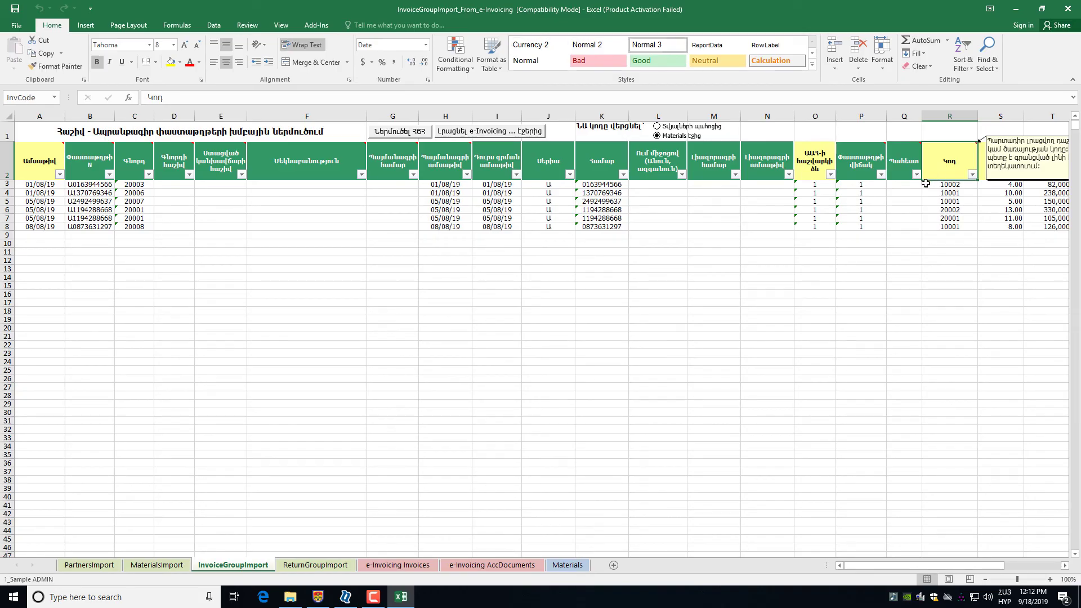
Enter 01 as the warehouse (Պահեստ) for all invoice rows, in cells Q3 to Q8.
left_click(899, 185)
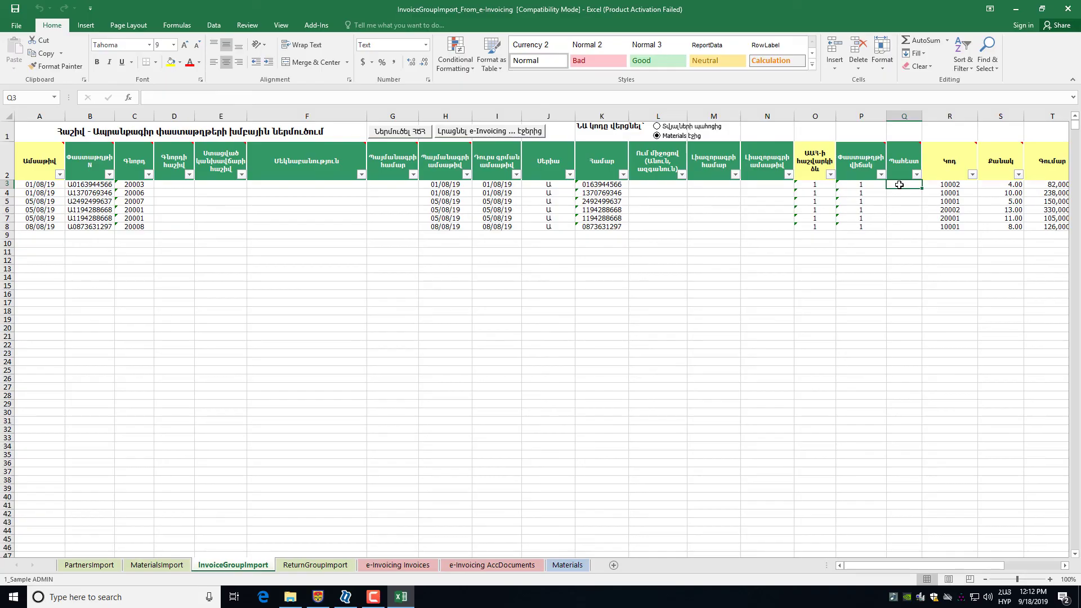
left_click_drag(899, 185, 905, 229)
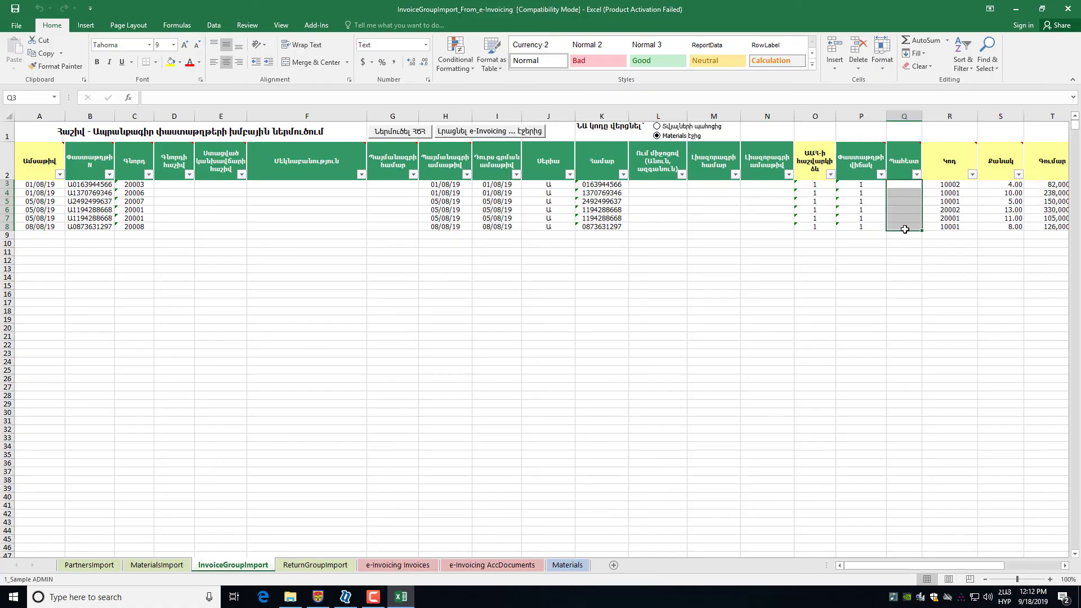
type("01")
key("ctrl+Return")
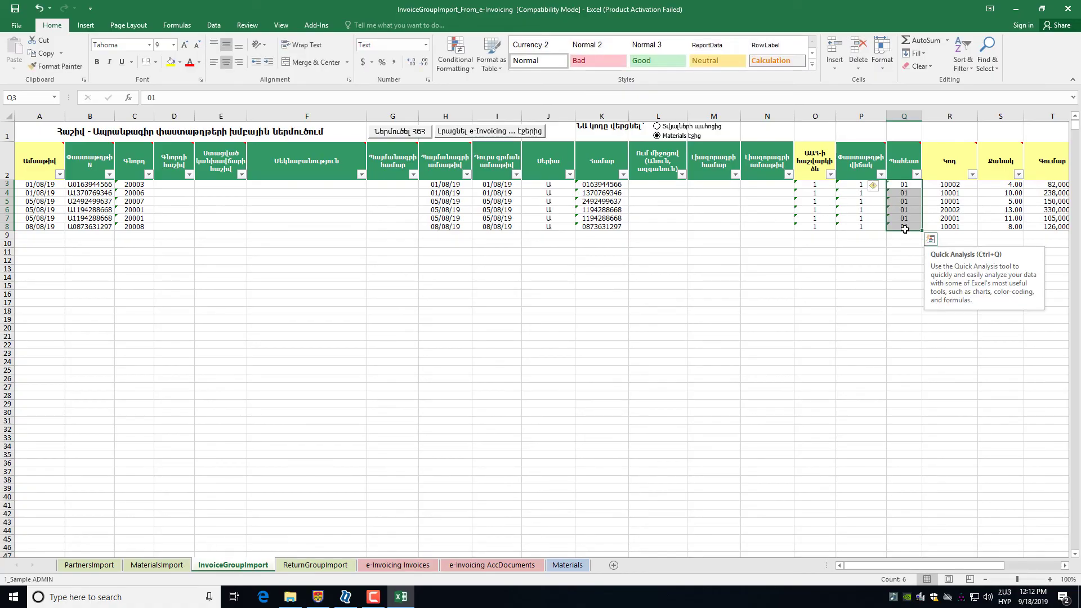
Import the InvoiceGroupImport rows into AS-Accountant and close the completion message.
left_click(792, 250)
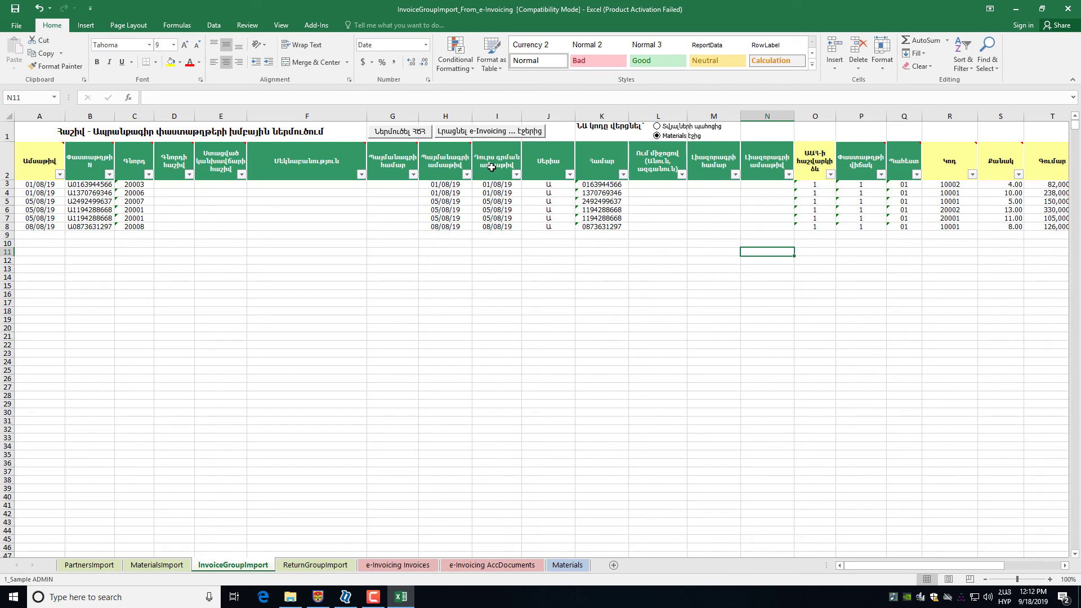
left_click(413, 137)
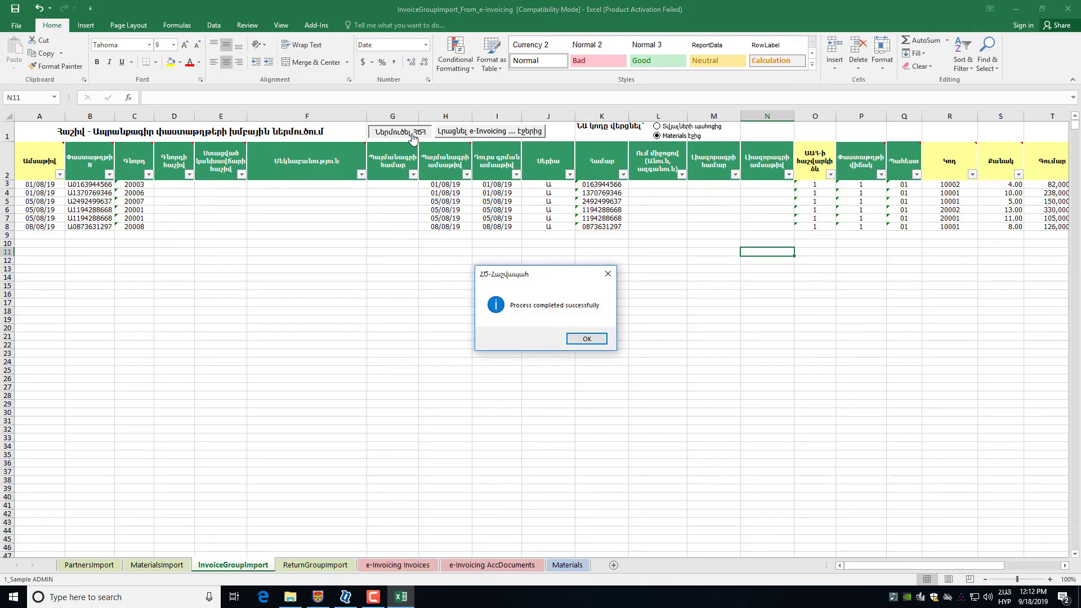
left_click(586, 339)
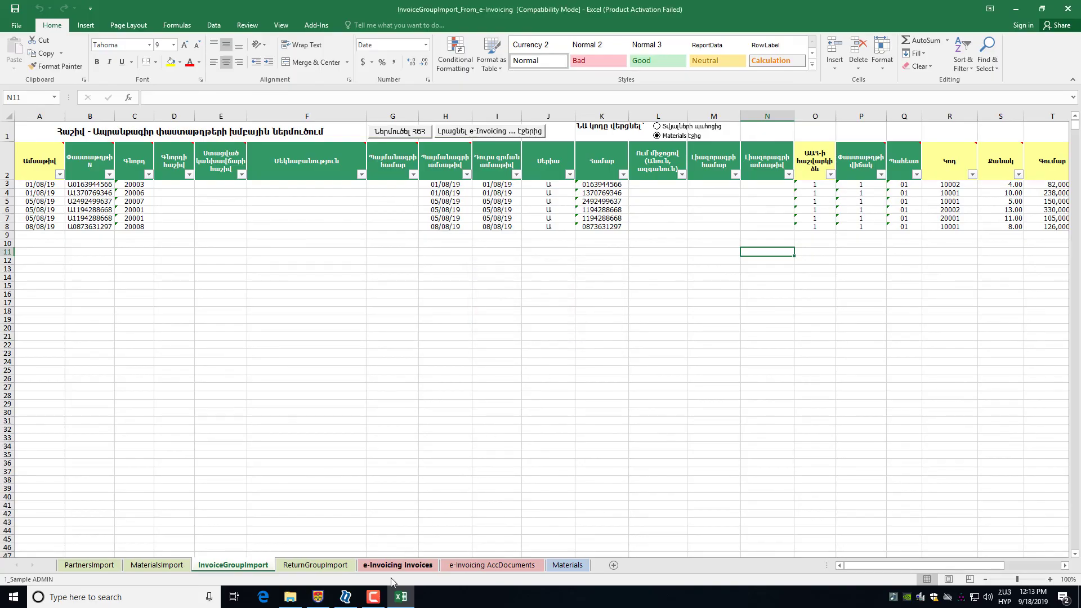
Switch to AS-Accountant and open the accounting journal of issued invoices (Դուրս գրված հաշիվների մատյան) for 01/08/19 to 08/08/19.
left_click(345, 597)
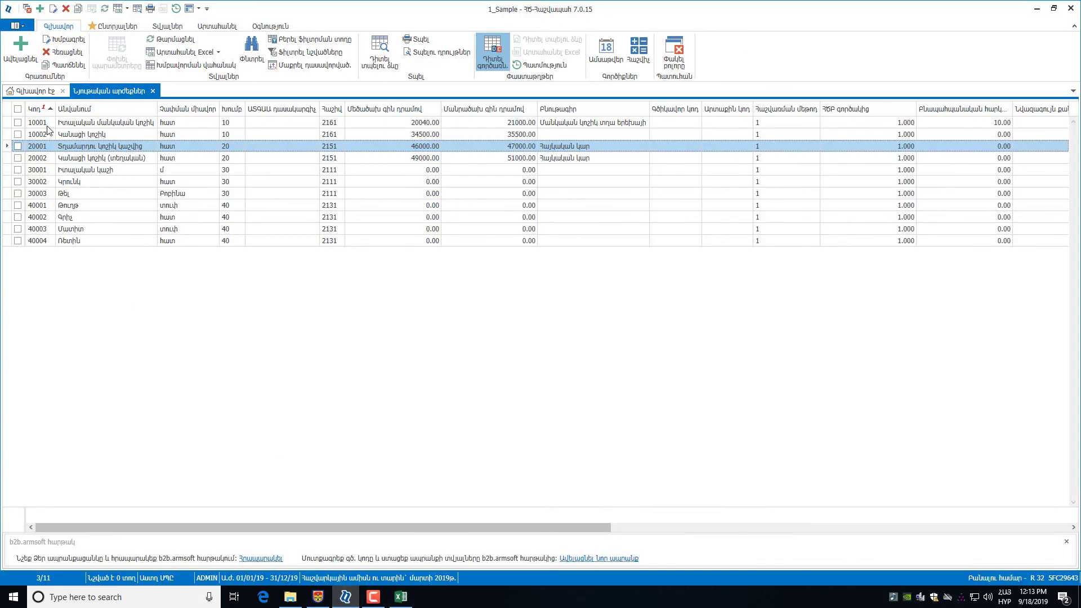
left_click(35, 91)
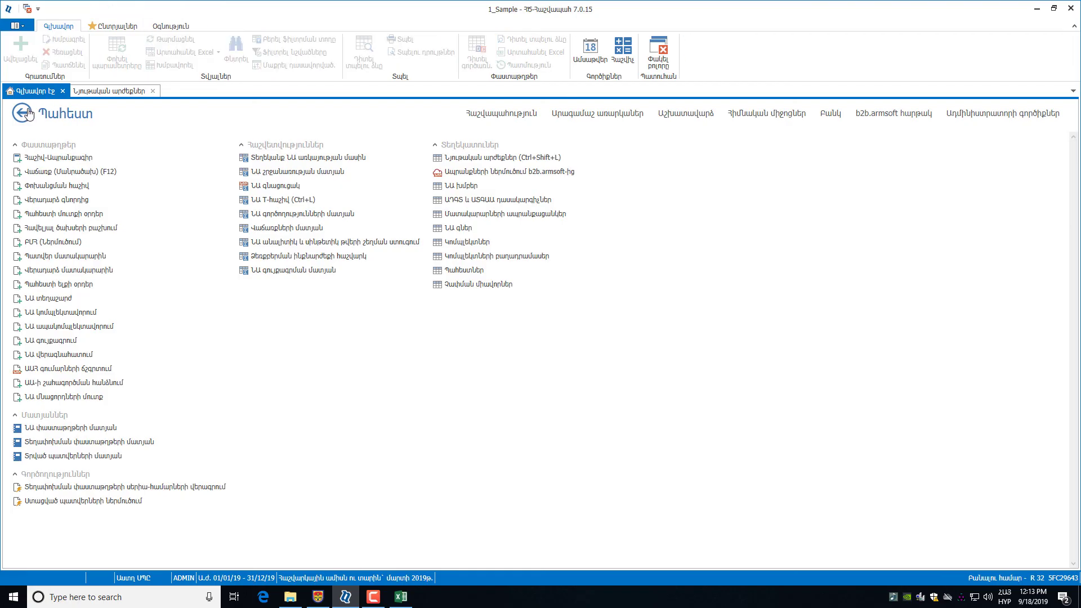
left_click(28, 112)
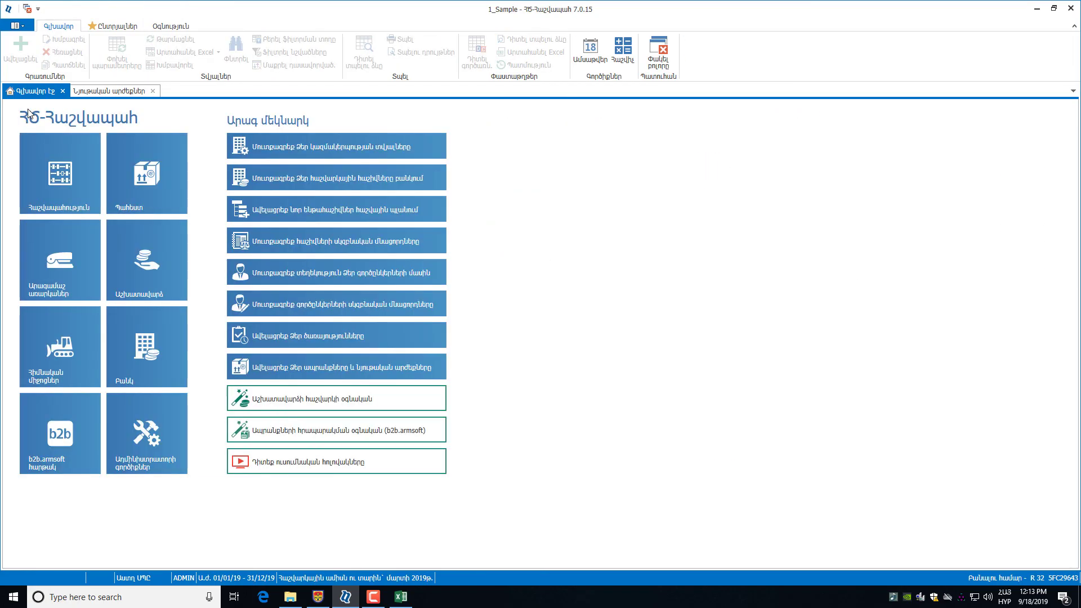
left_click(44, 170)
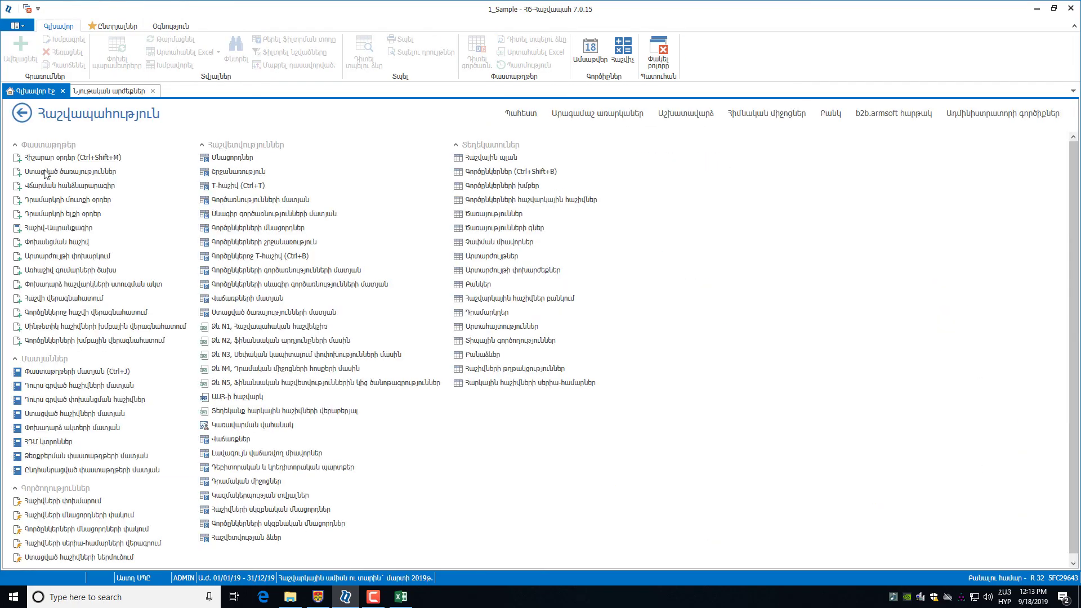
left_click(79, 385)
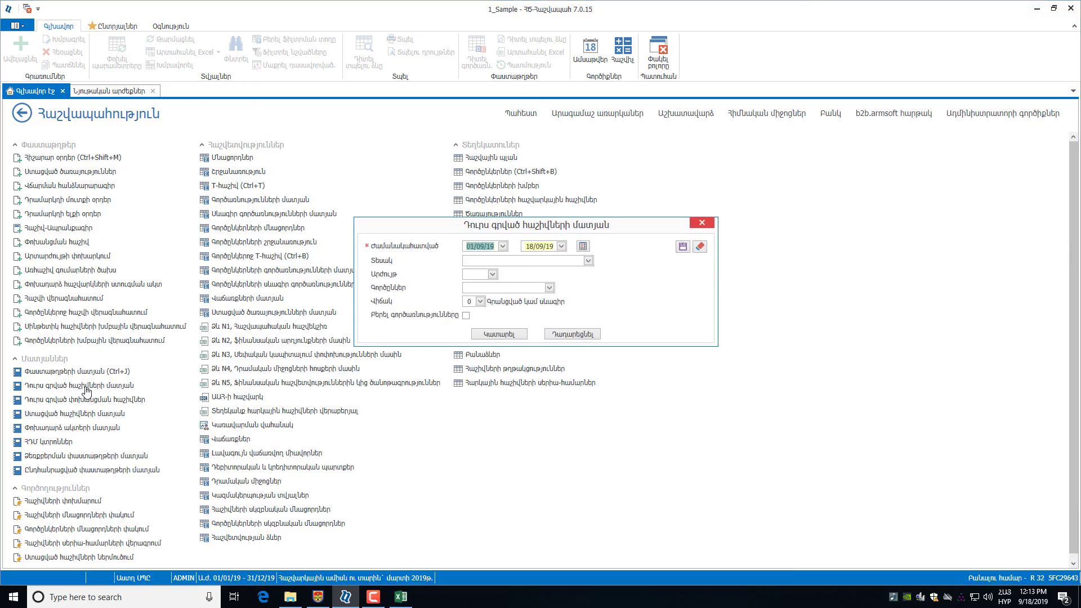
type("01/08/19")
key("Tab")
type("0808")
left_click(479, 335)
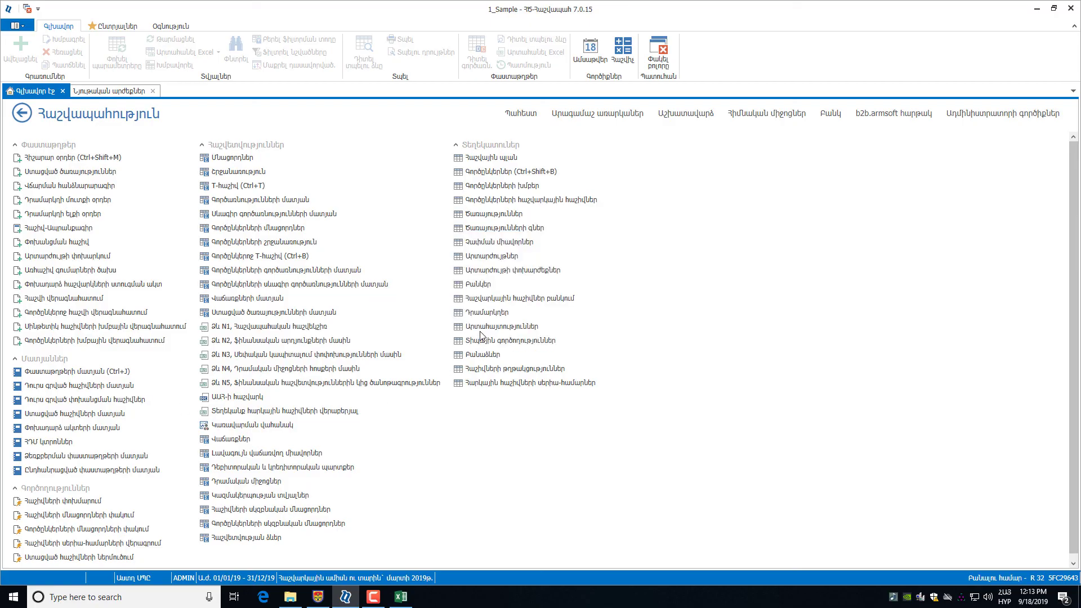